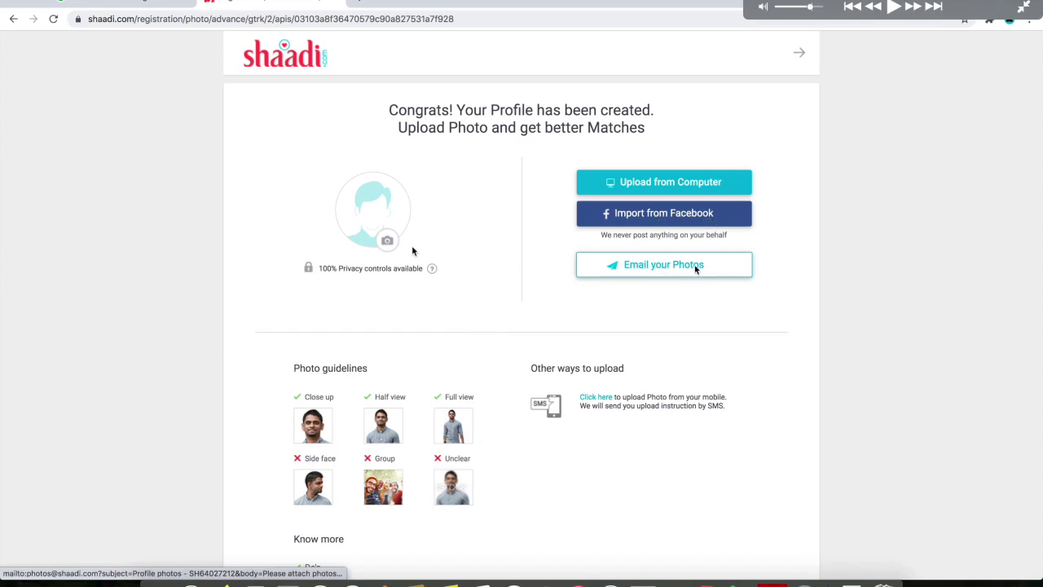
Upload a profile photo from the computer to the newly created profile
left_click(387, 241)
left_click(892, 7)
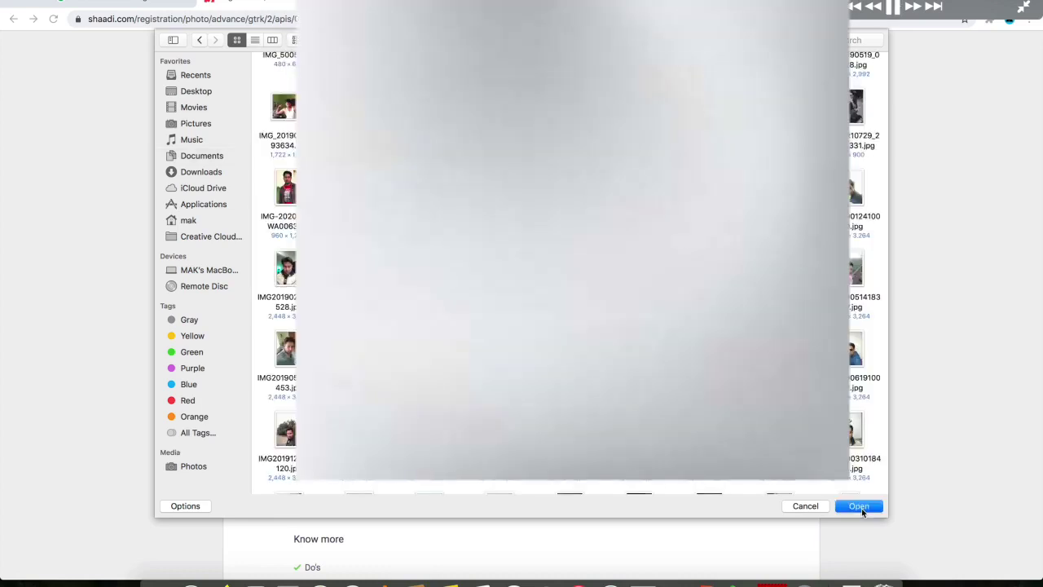
left_click(859, 506)
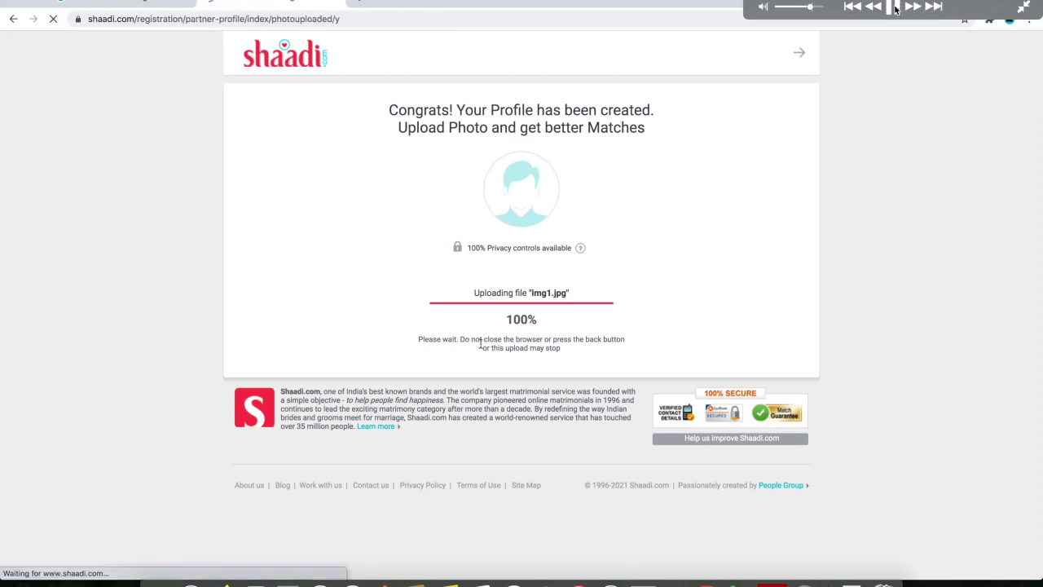
left_click(894, 8)
left_click(896, 8)
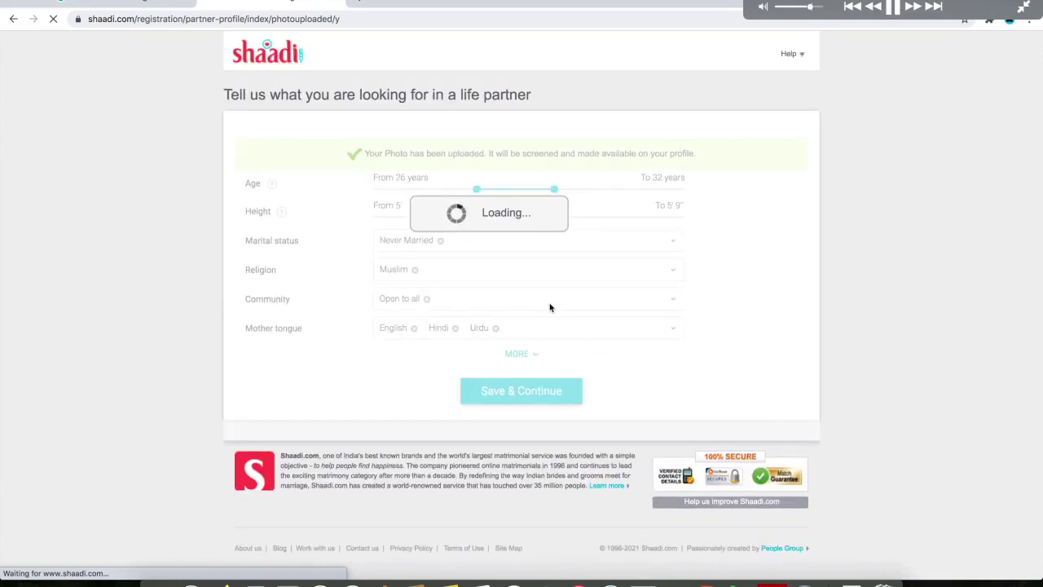
key("space")
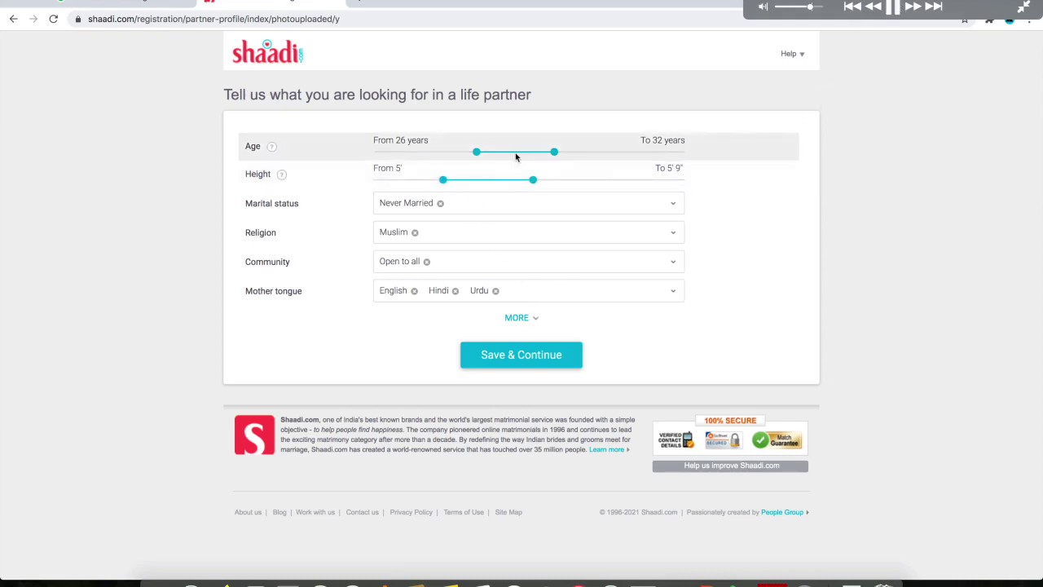
left_click(897, 7)
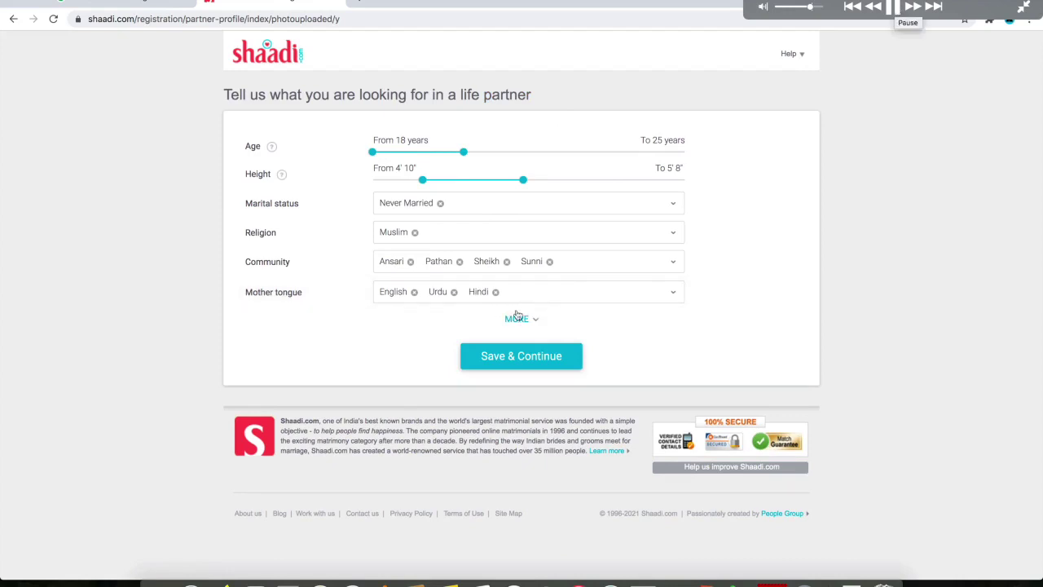
left_click(894, 8)
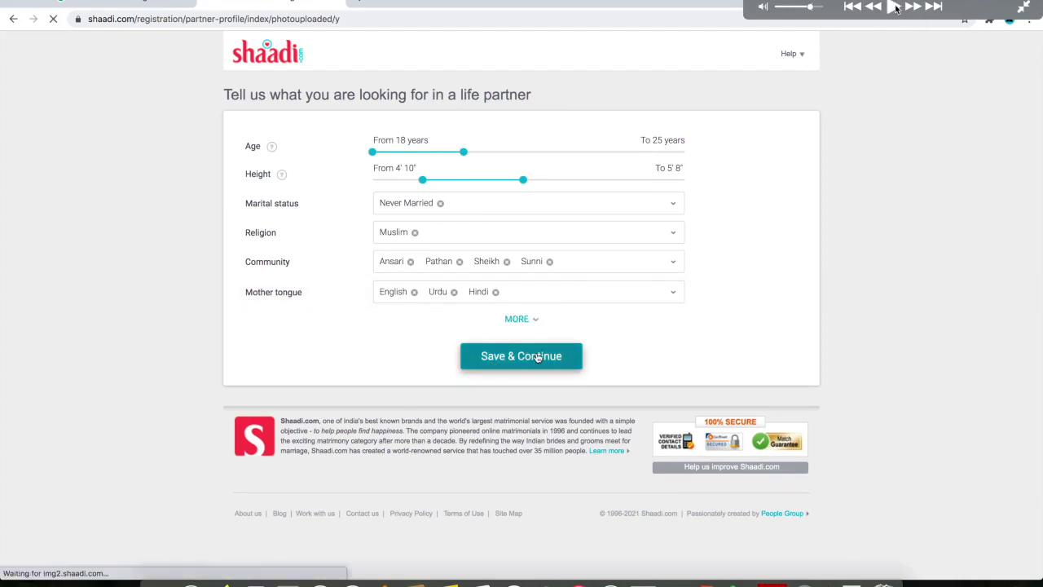
left_click(894, 7)
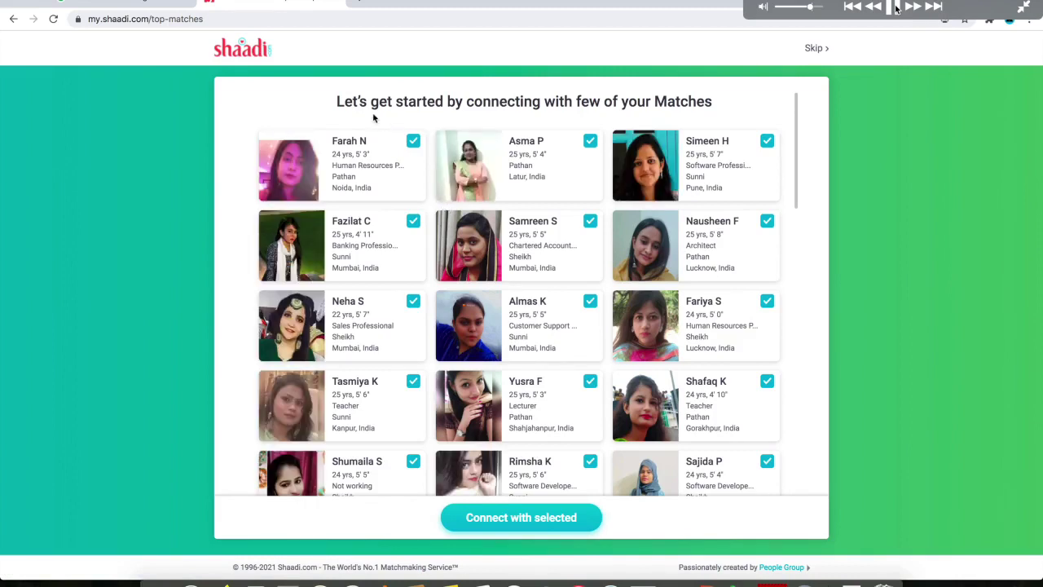
Look through the suggested matches down to the end of the list
scroll(564, 440, "down", 5)
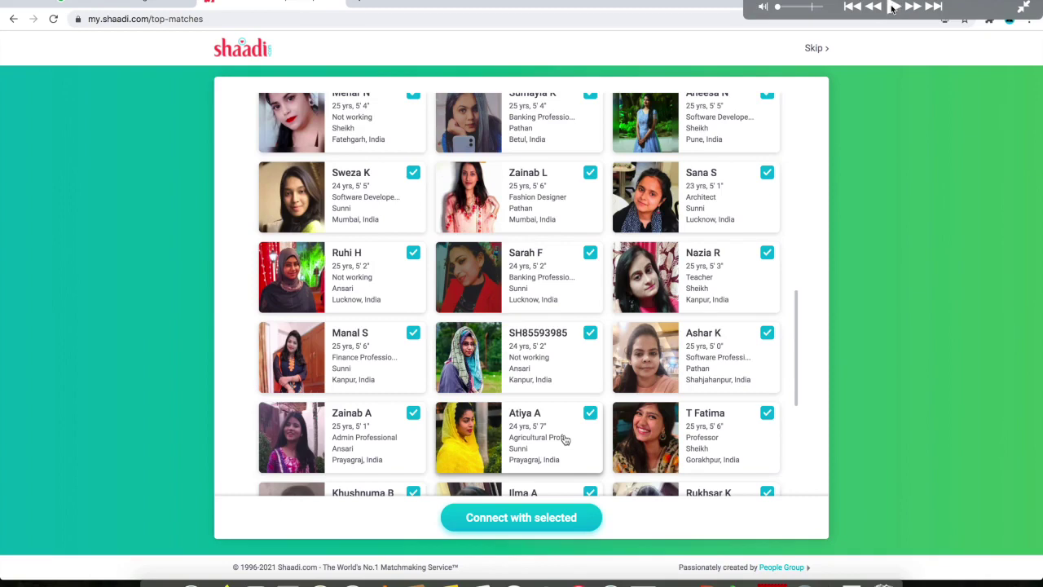
scroll(565, 440, "down", 2)
scroll(565, 440, "down", 2)
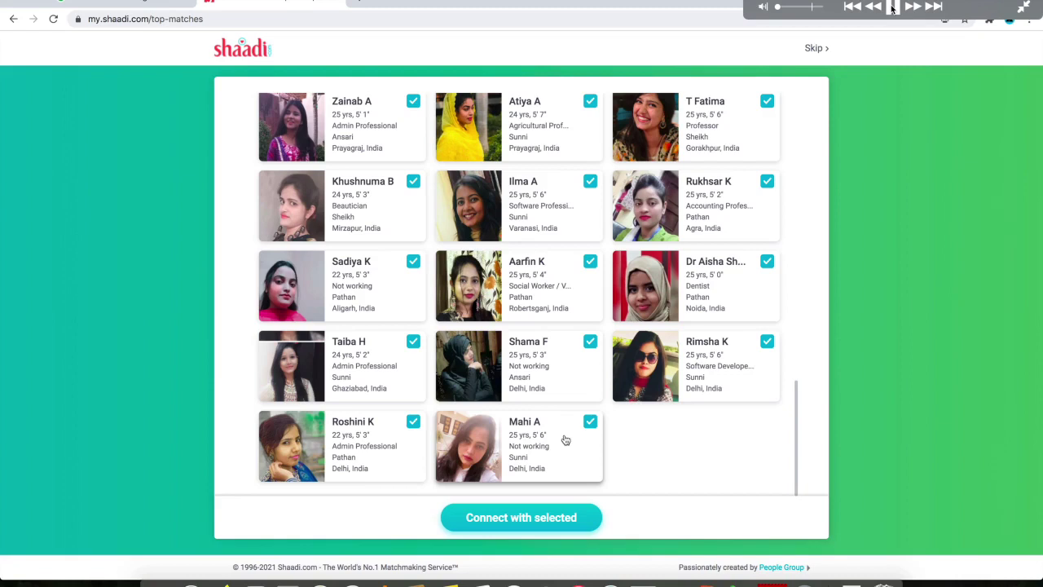
left_click(892, 8)
left_click(892, 7)
left_click(892, 7)
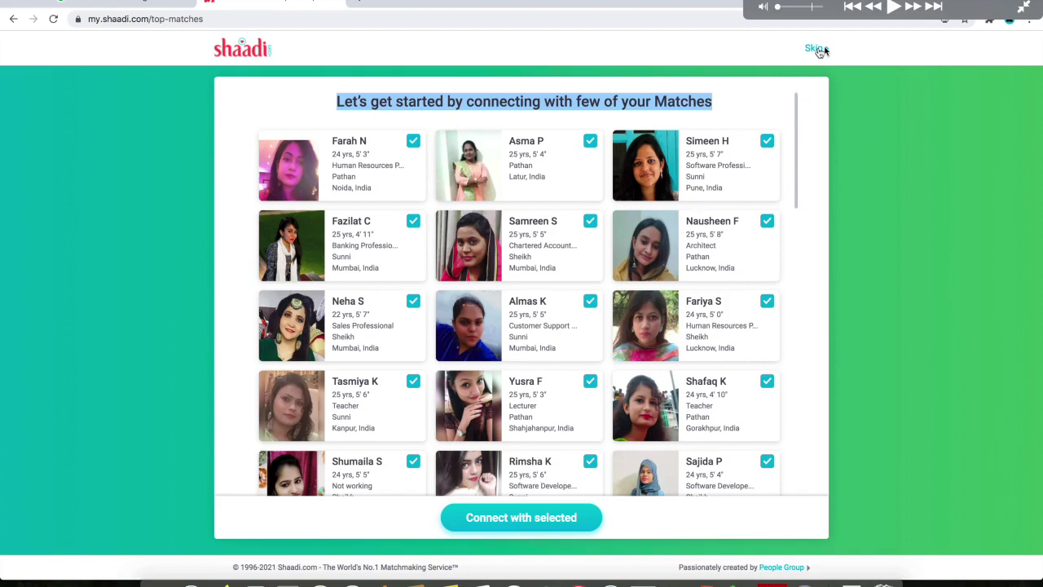
left_click(893, 7)
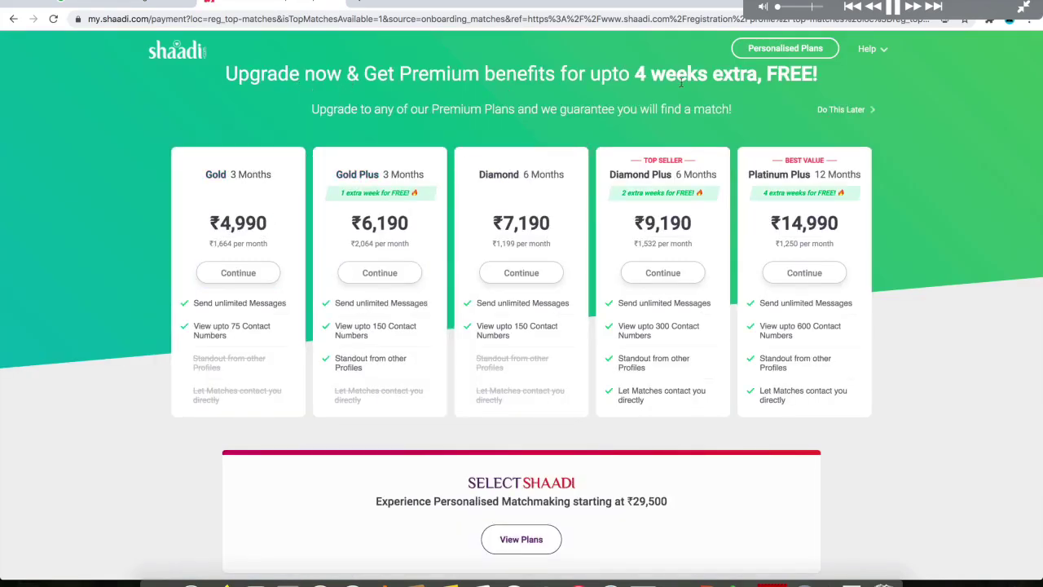
left_click(894, 8)
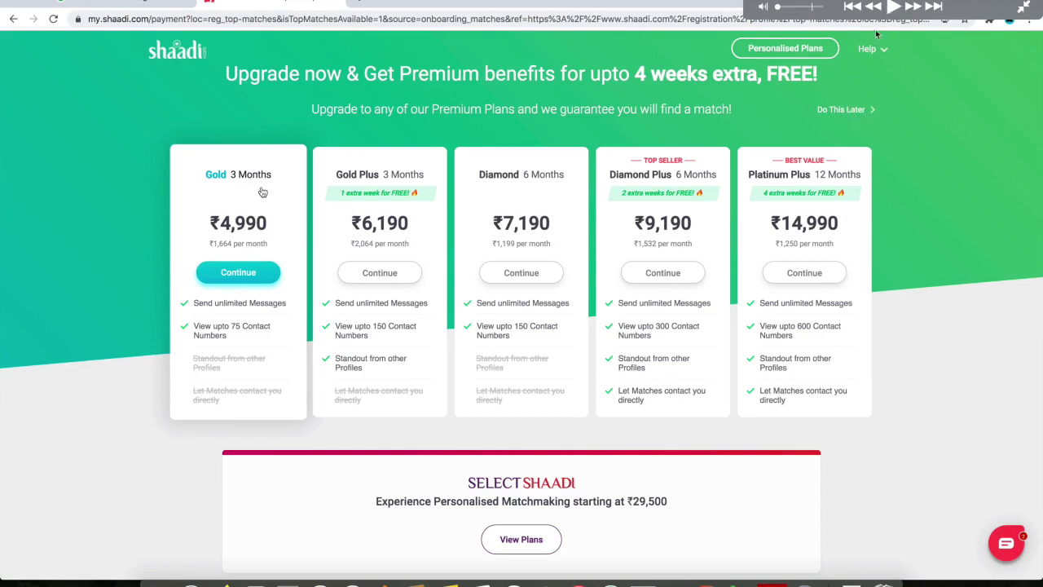
left_click(894, 7)
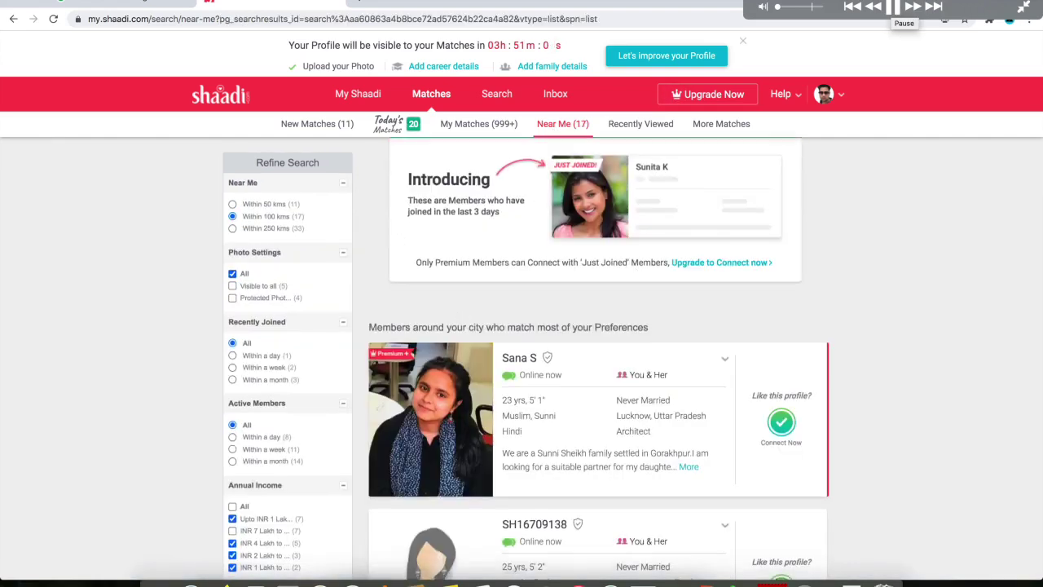
left_click(893, 6)
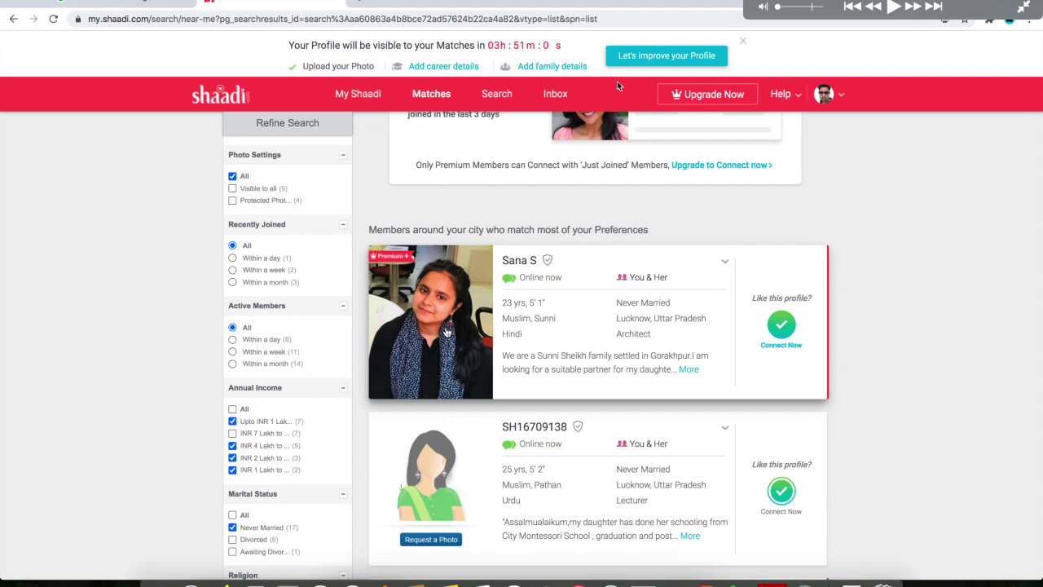
left_click(892, 8)
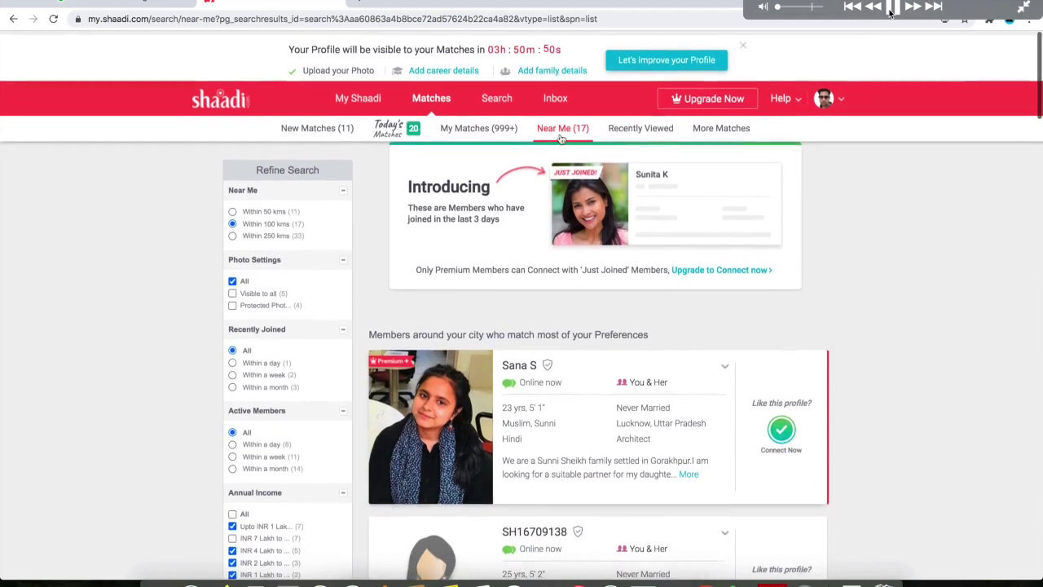
left_click(891, 8)
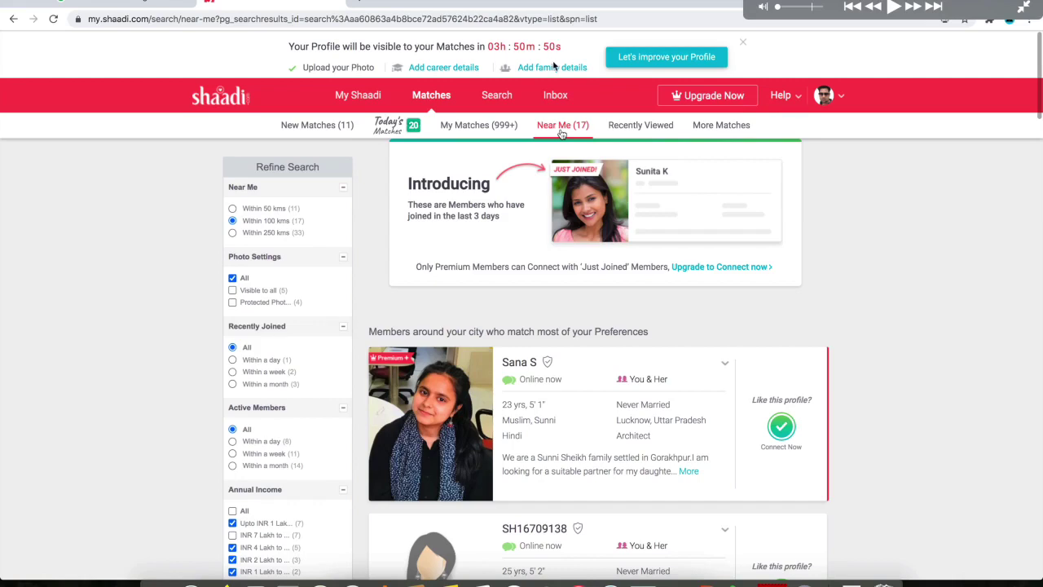
left_click(561, 131)
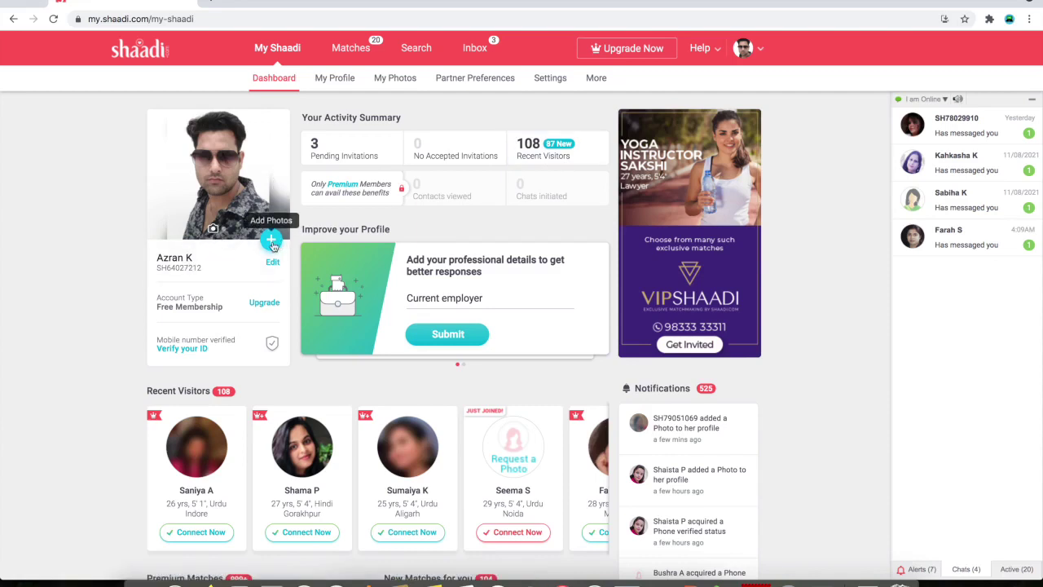
Browse the profile photos on the dashboard and review the full My Profile page, including its partner preferences
left_click(280, 189)
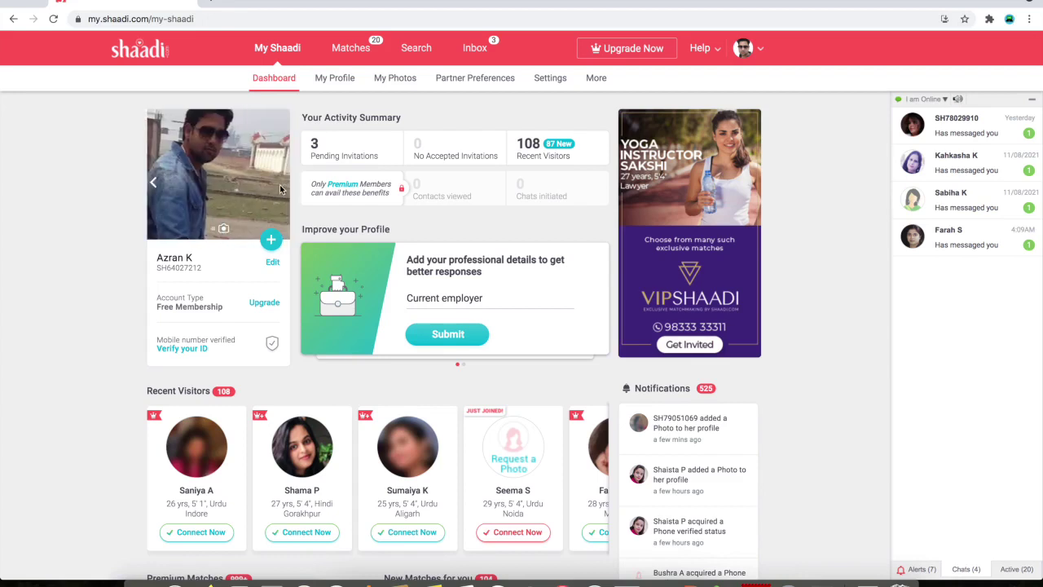
left_click(281, 186)
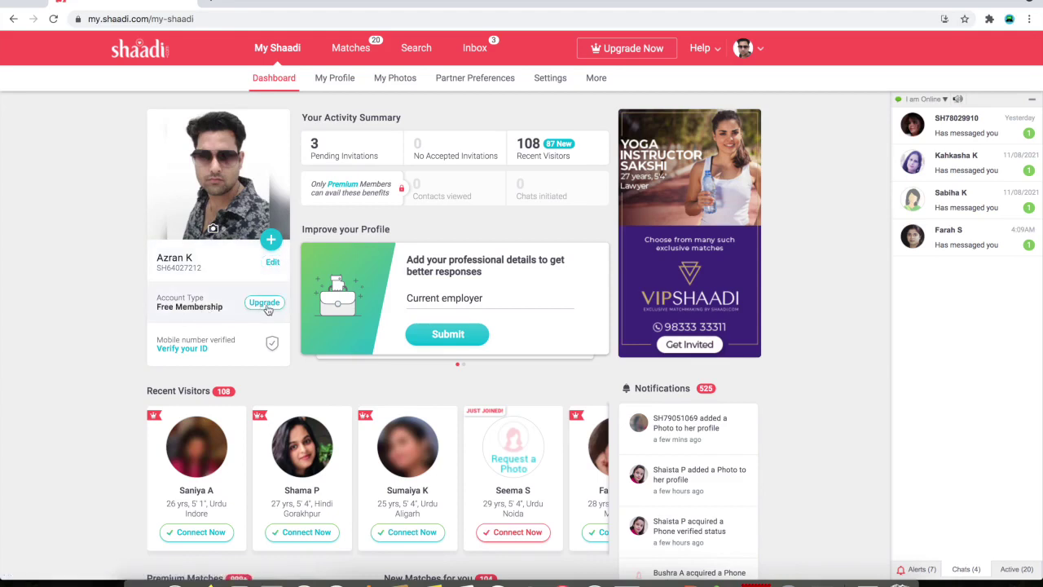
left_click(335, 78)
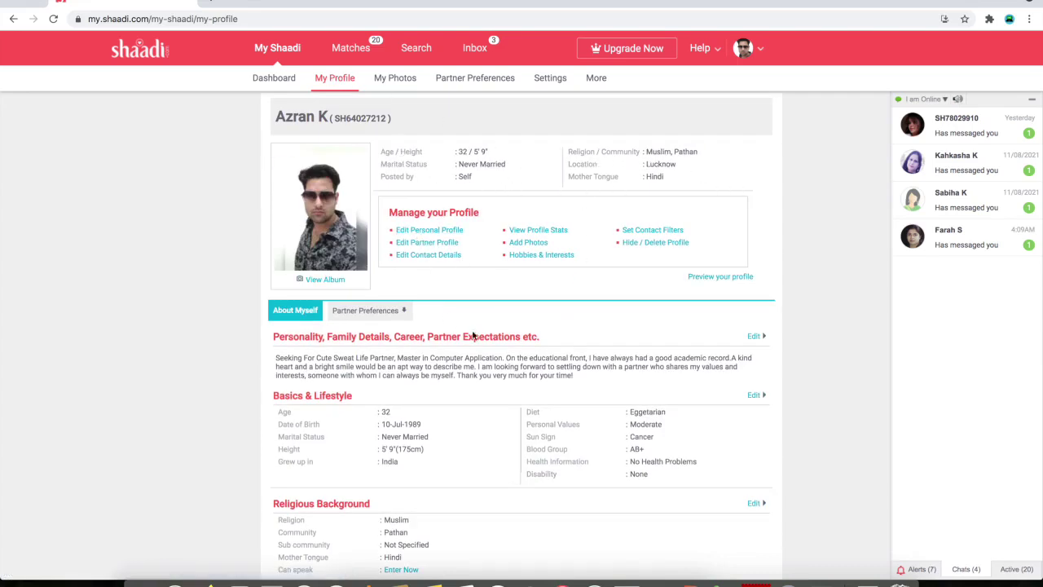
scroll(498, 326, "down", 10)
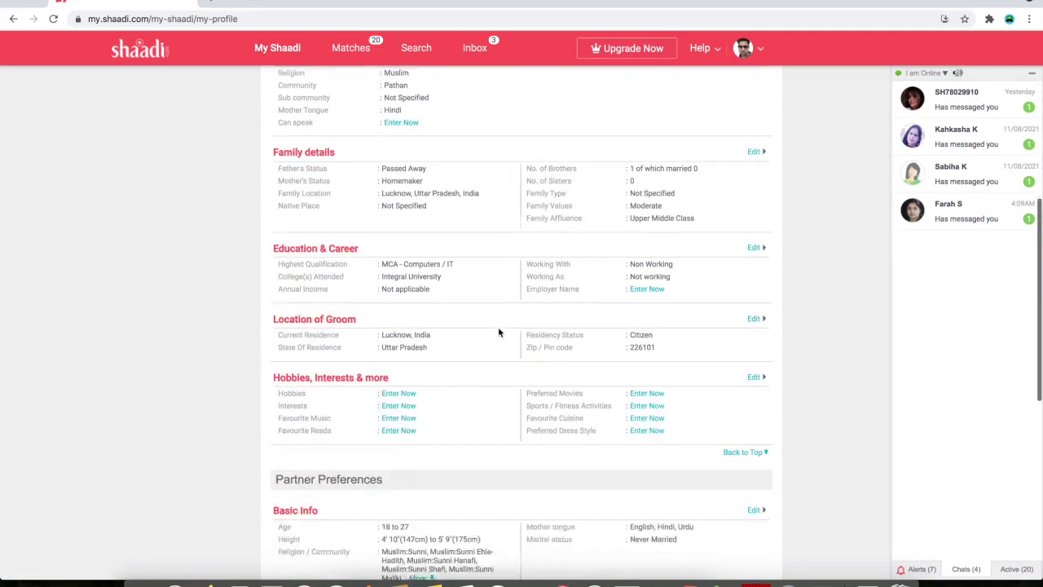
scroll(497, 331, "down", 4)
scroll(497, 331, "up", 14)
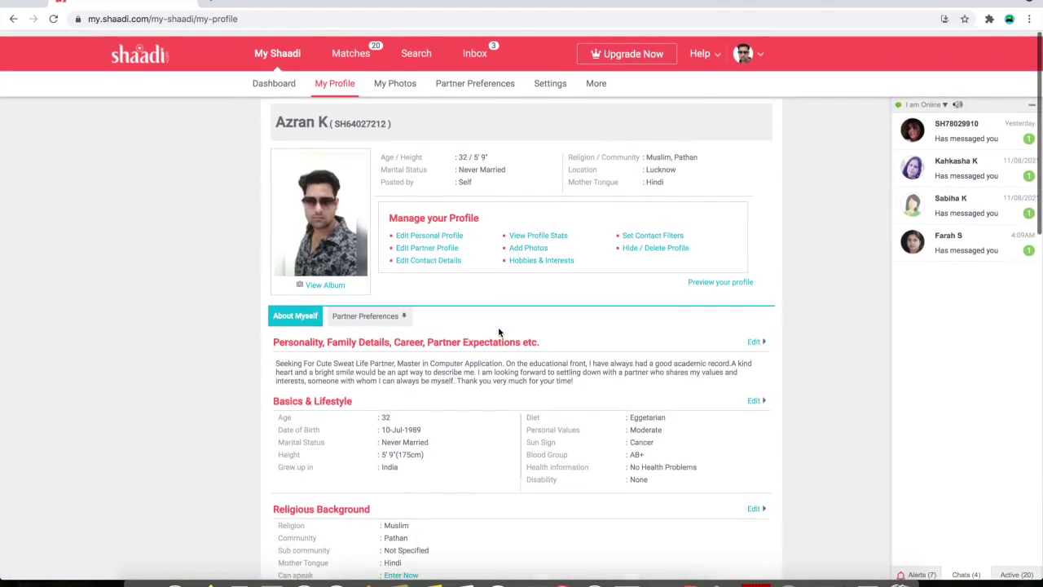
Review the photo album, Album Photo 1's options and the photo display settings, and open the partner preferences
left_click(398, 81)
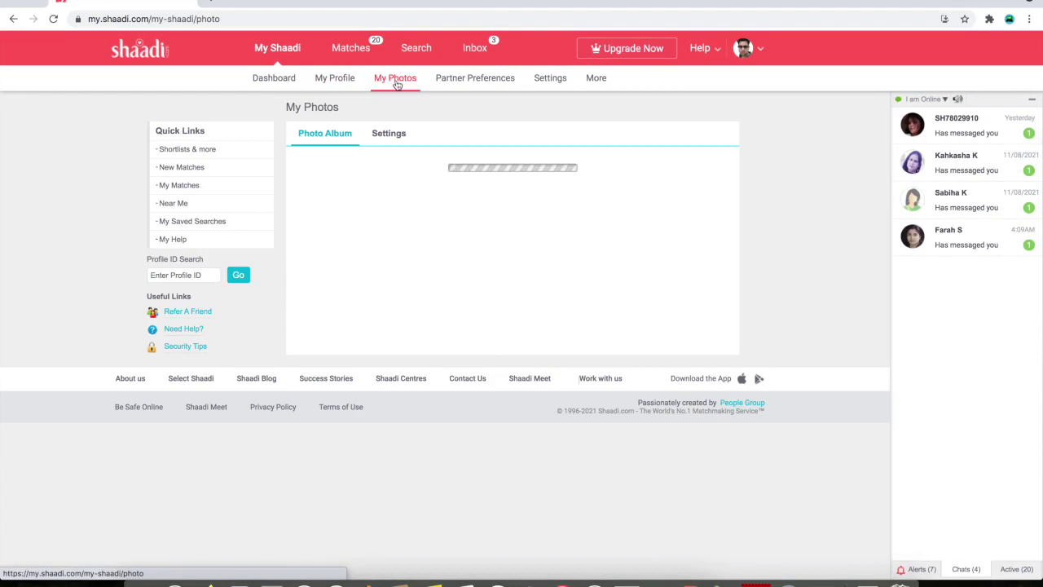
scroll(632, 312, "down", 3)
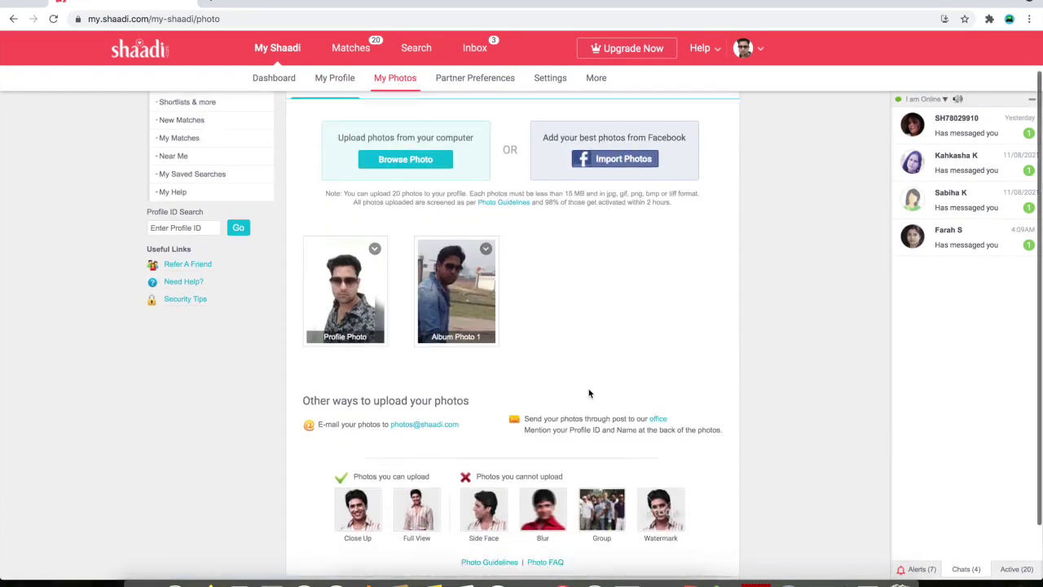
scroll(589, 393, "up", 3)
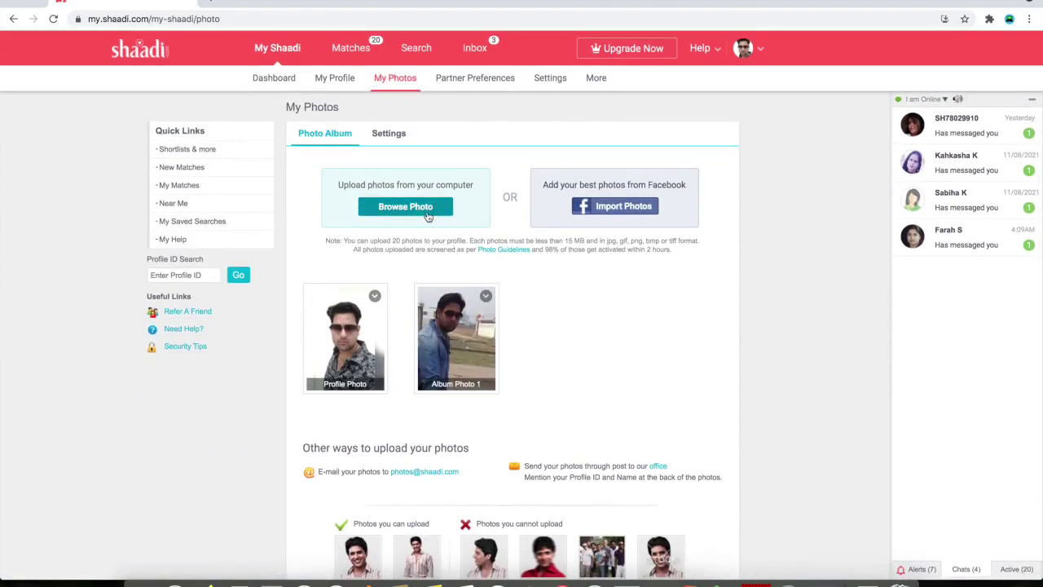
left_click(485, 298)
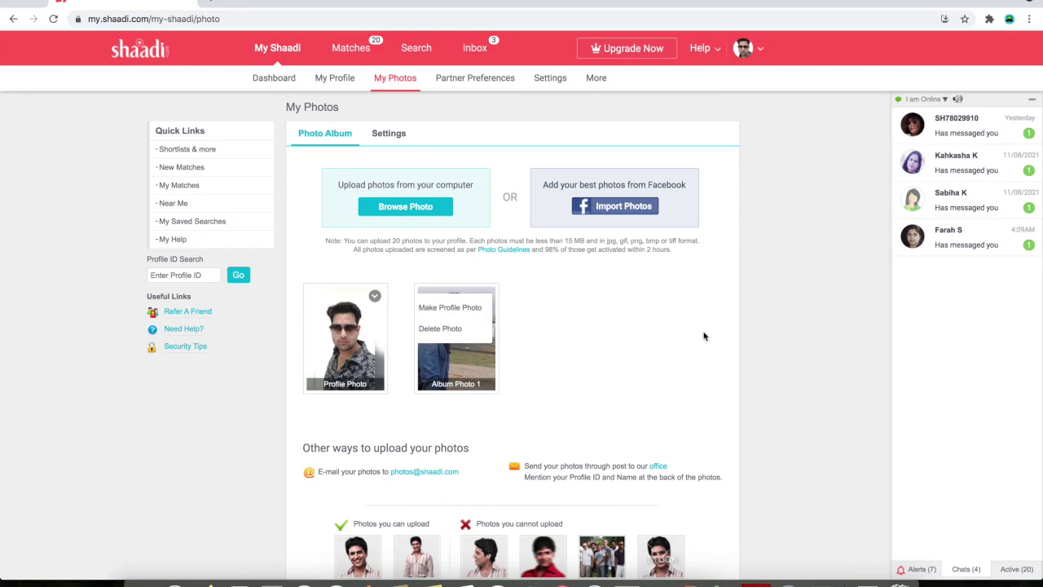
left_click(396, 135)
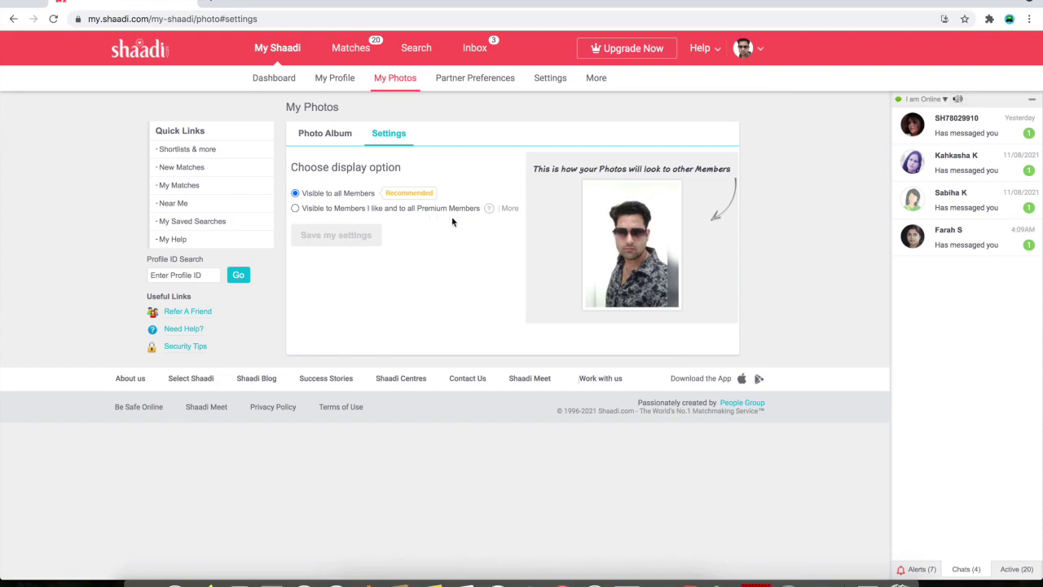
left_click(471, 87)
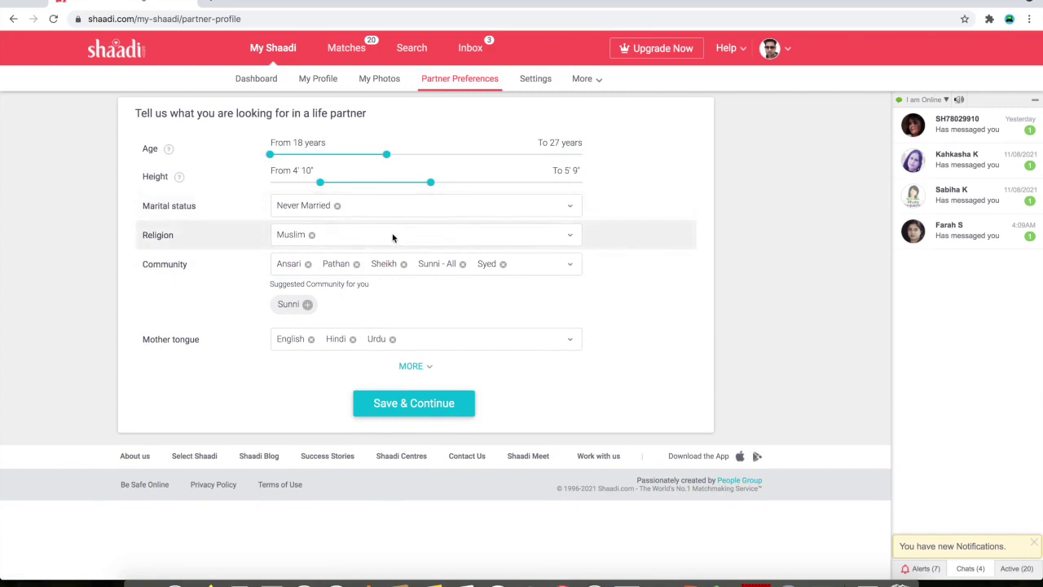
Try to add Bengali to the mother tongues in the partner preferences
left_click(414, 346)
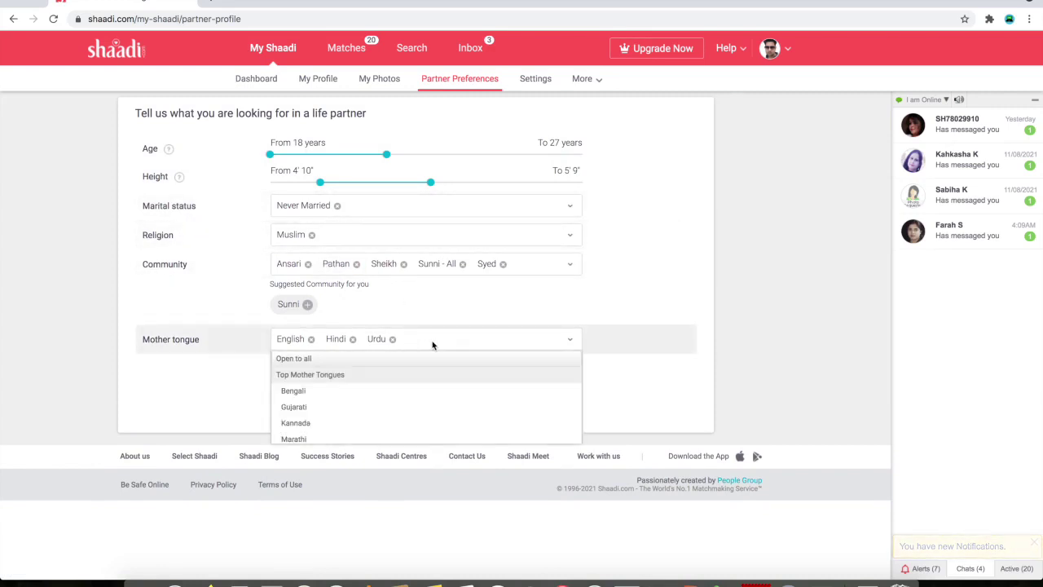
type("be")
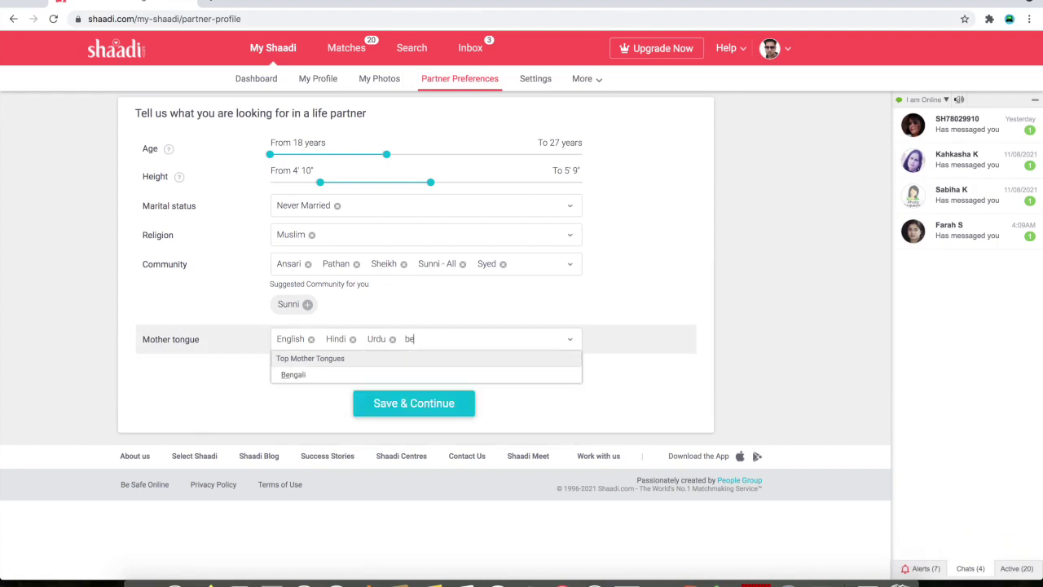
left_click(293, 377)
left_click(443, 340)
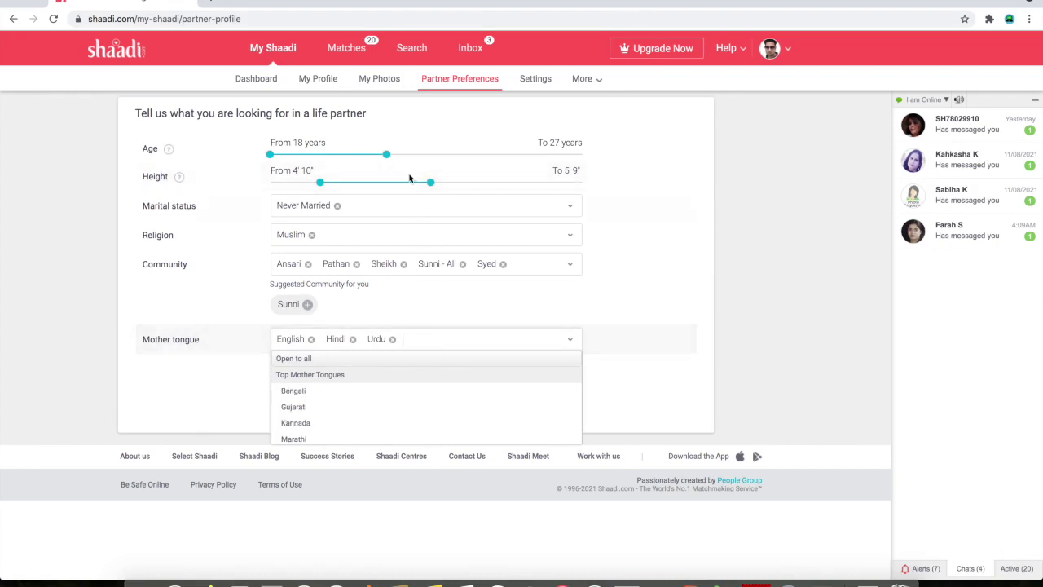
left_click(619, 318)
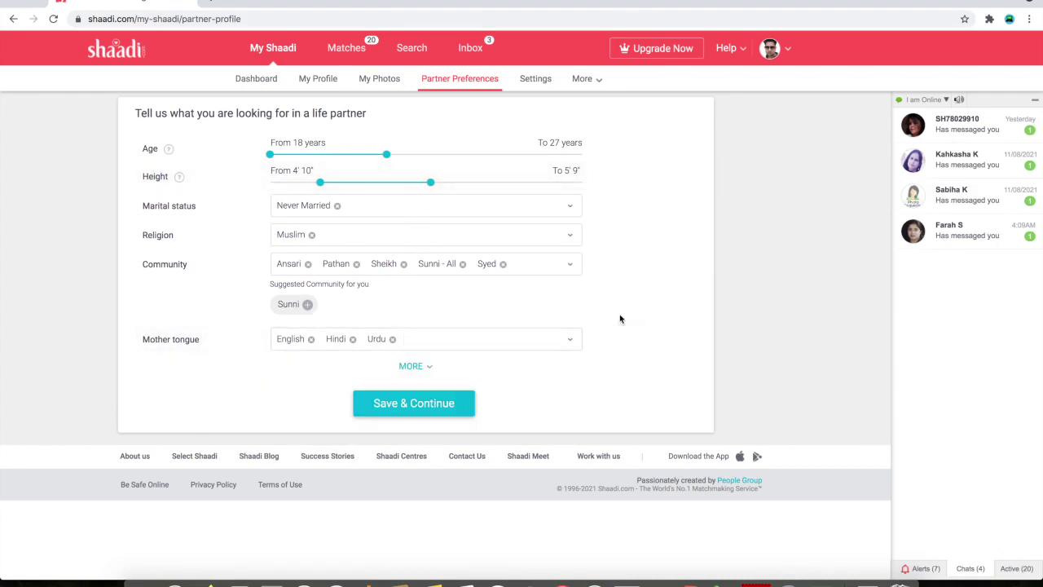
Expand the additional partner preferences and review the location, education, profession and other details
left_click(412, 365)
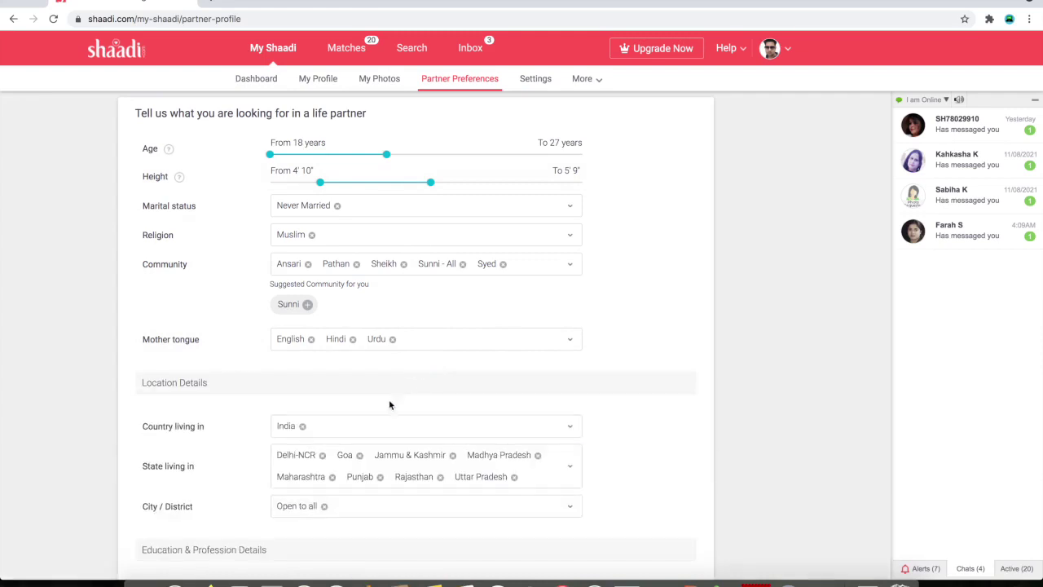
scroll(390, 405, "down", 5)
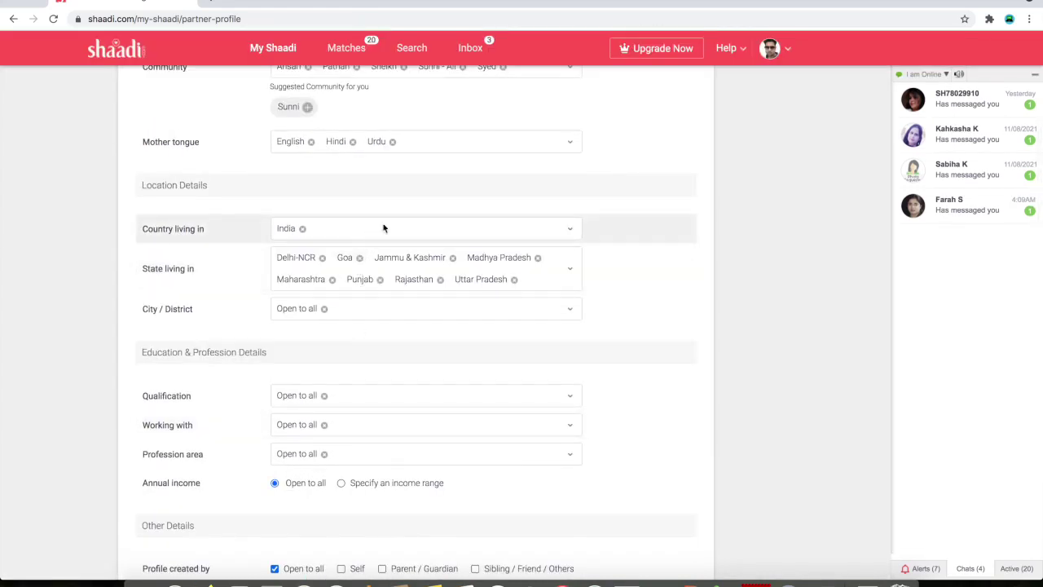
scroll(444, 356, "down", 3)
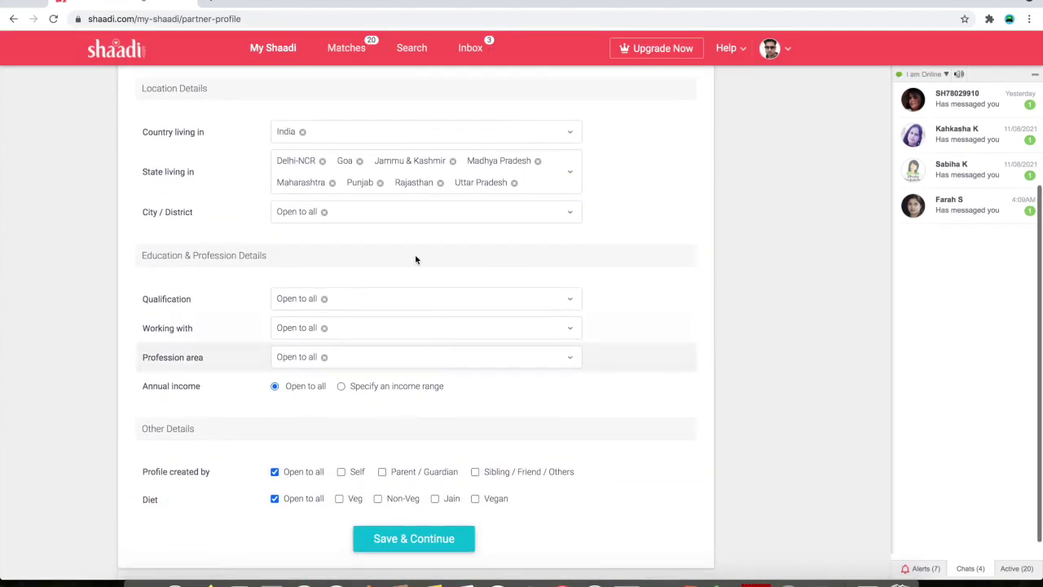
Review the remaining partner preferences without saving, and open the account settings showing the email and password entries
scroll(413, 253, "down", 2)
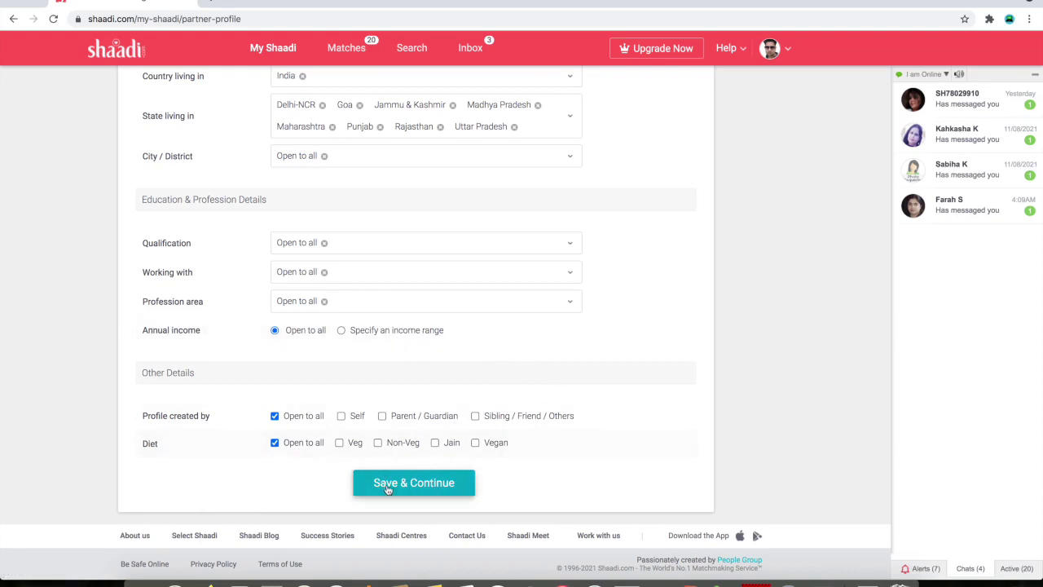
scroll(495, 377, "up", 5)
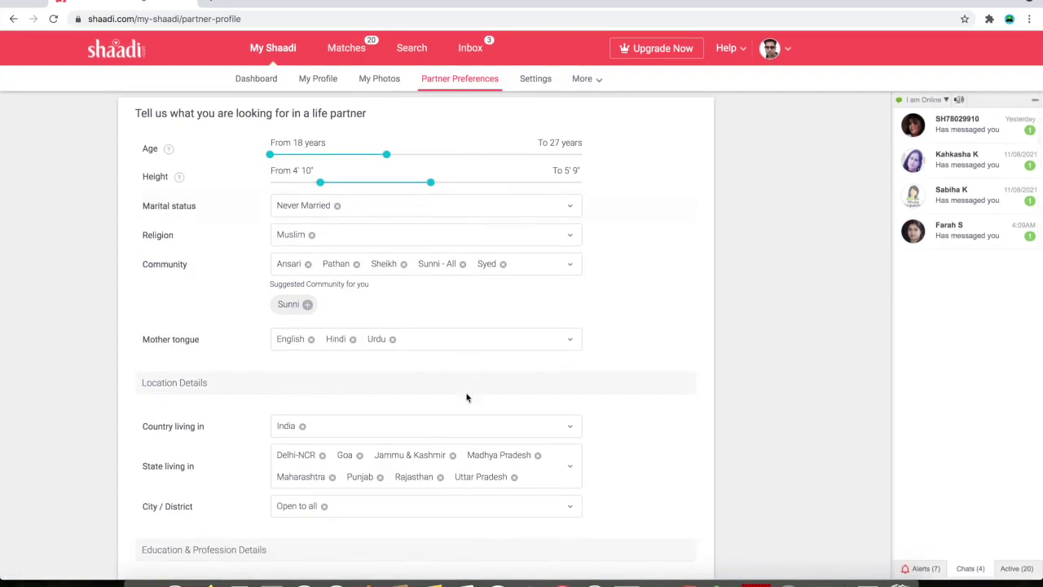
left_click(535, 79)
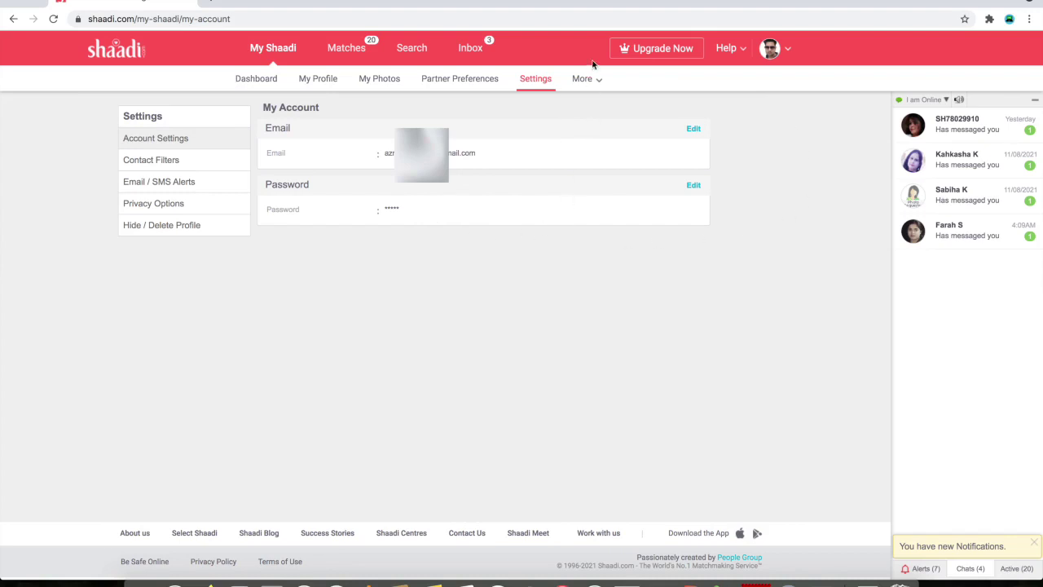
mouse_move(590, 83)
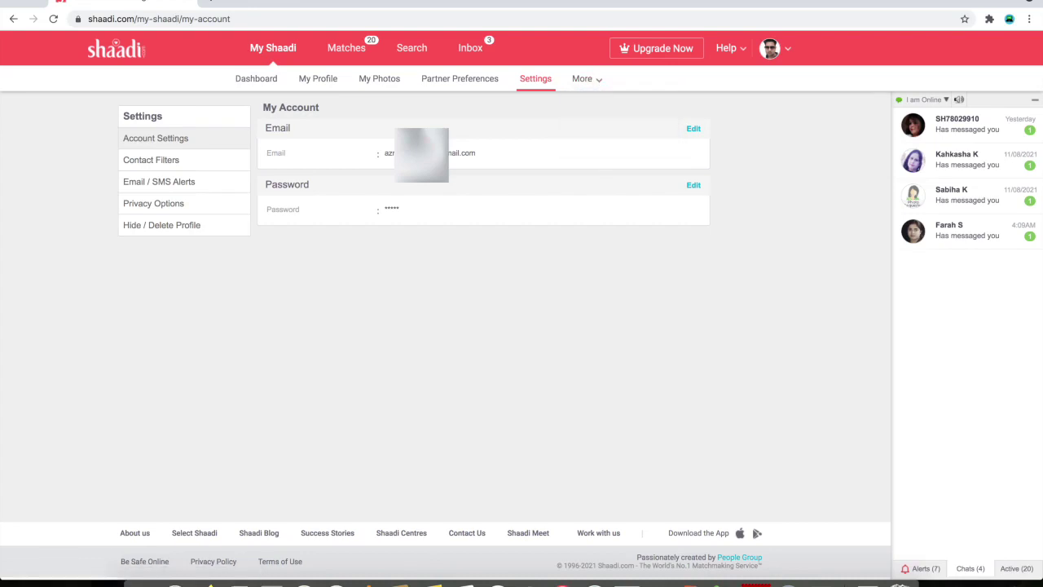
Open Today's Matches and browse forward through three more recommended profiles
left_click(354, 56)
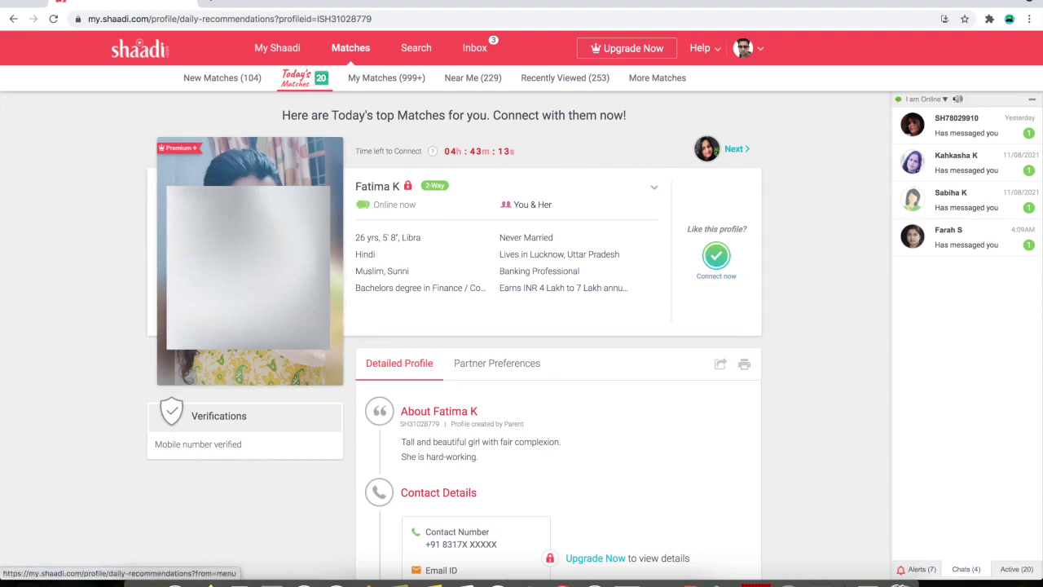
left_click(735, 153)
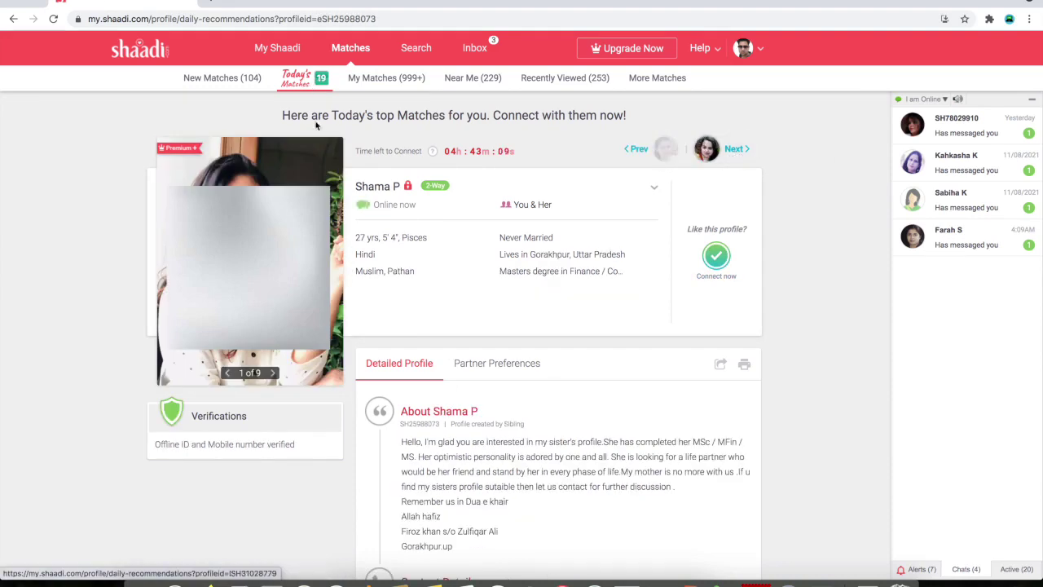
left_click(733, 155)
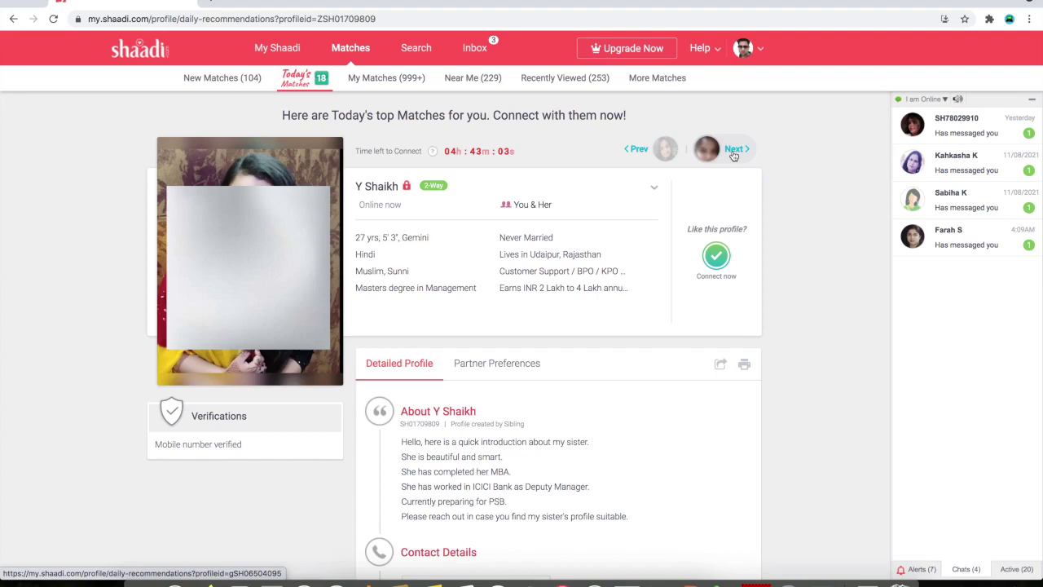
left_click(734, 150)
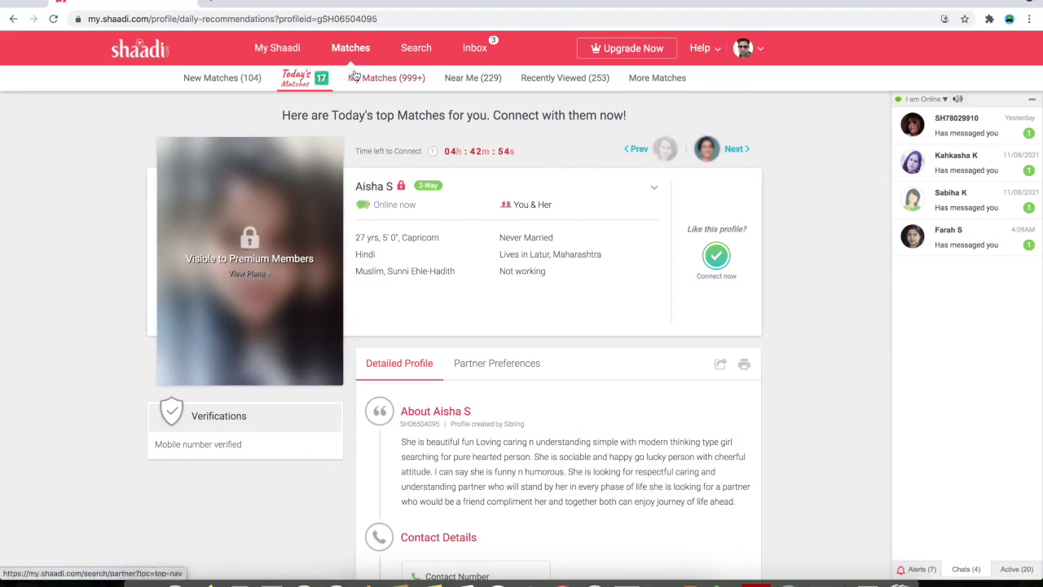
Open New Matches and review the new members' profiles together with the Refine Search filters
left_click(223, 79)
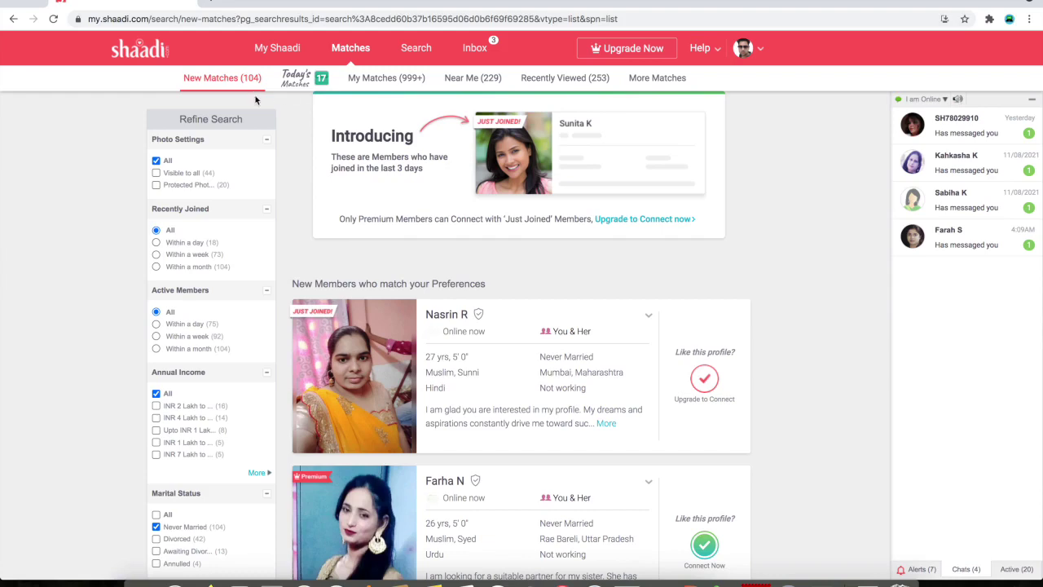
scroll(491, 401, "down", 8)
scroll(491, 400, "up", 10)
scroll(184, 353, "down", 3)
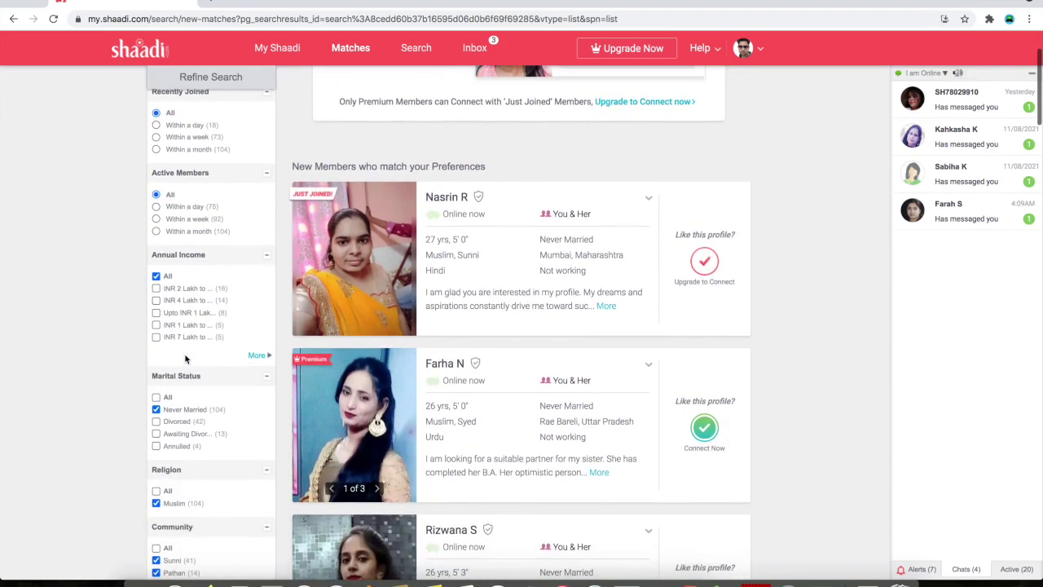
scroll(185, 358, "down", 3)
scroll(218, 395, "up", 6)
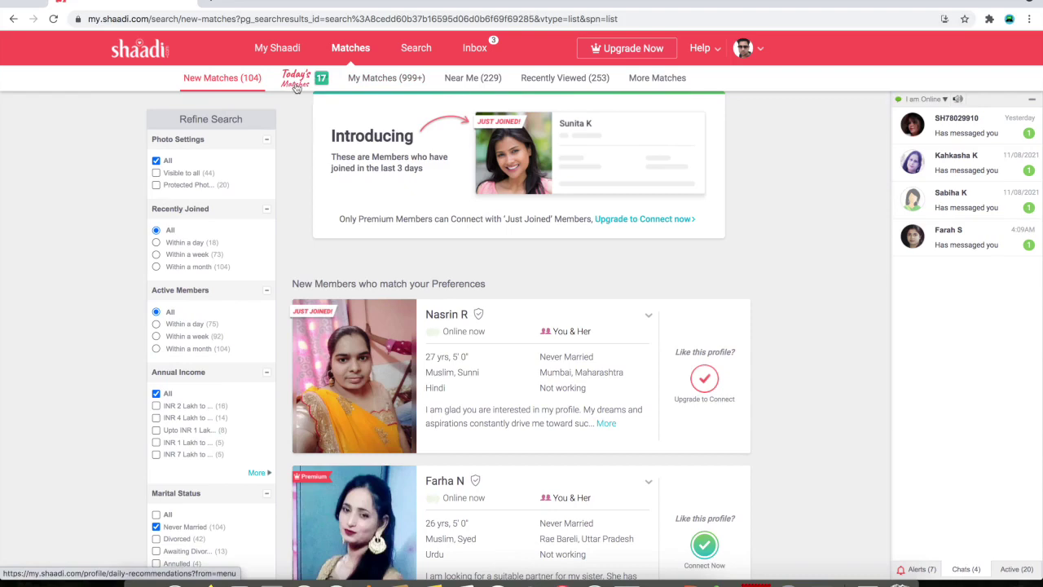
View the My Matches, Near Me, Recently Viewed and More Matches lists one after another
left_click(392, 81)
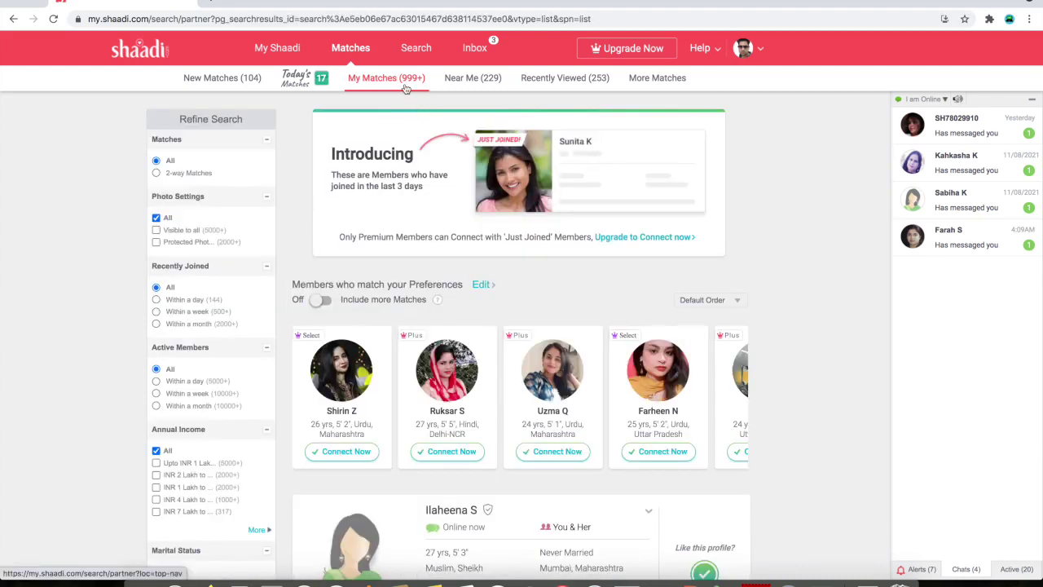
left_click(489, 83)
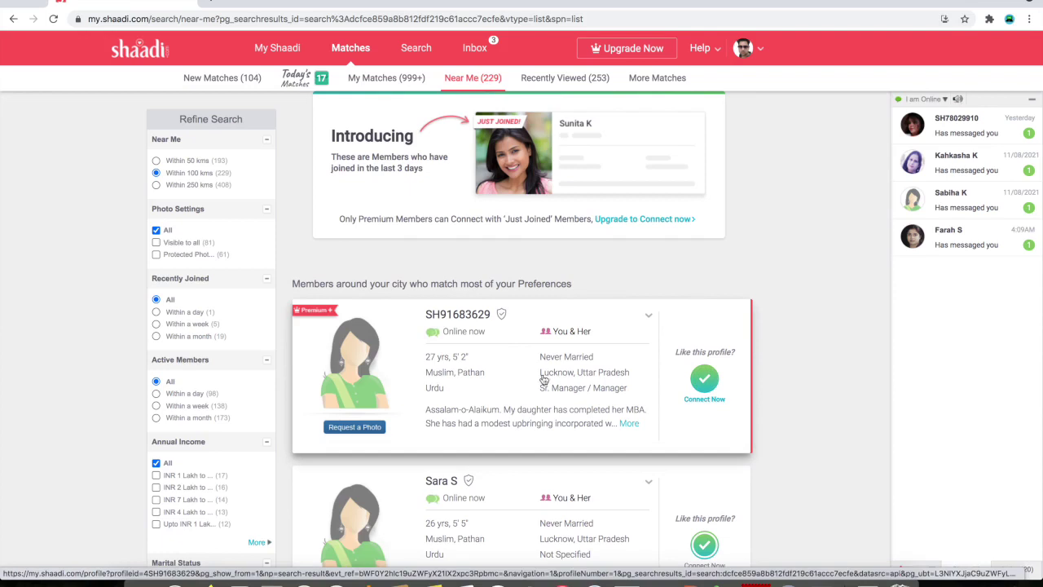
left_click(562, 82)
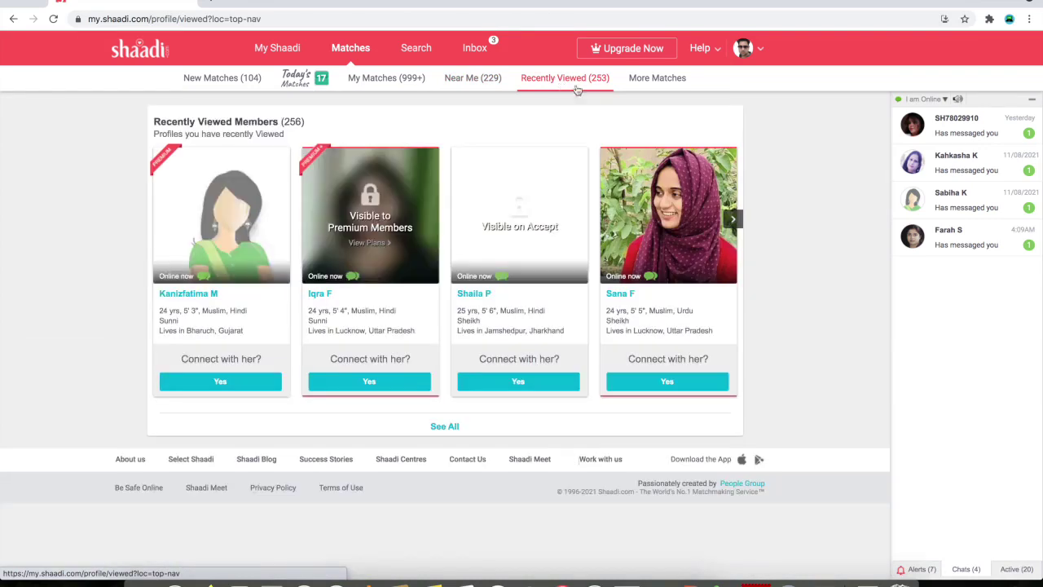
left_click(656, 83)
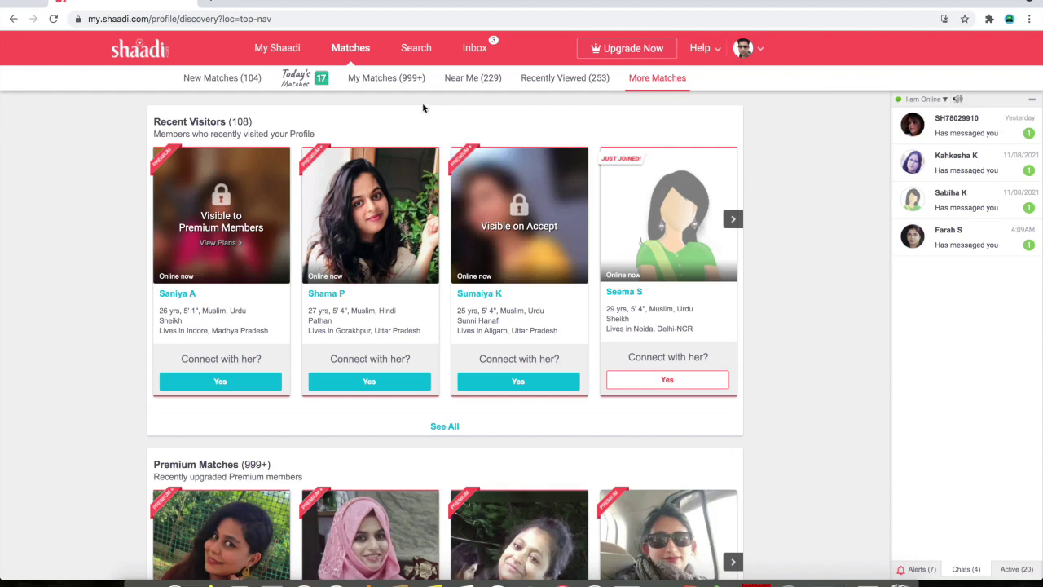
Open the Basic Search form and review its criteria and save-search options
left_click(421, 52)
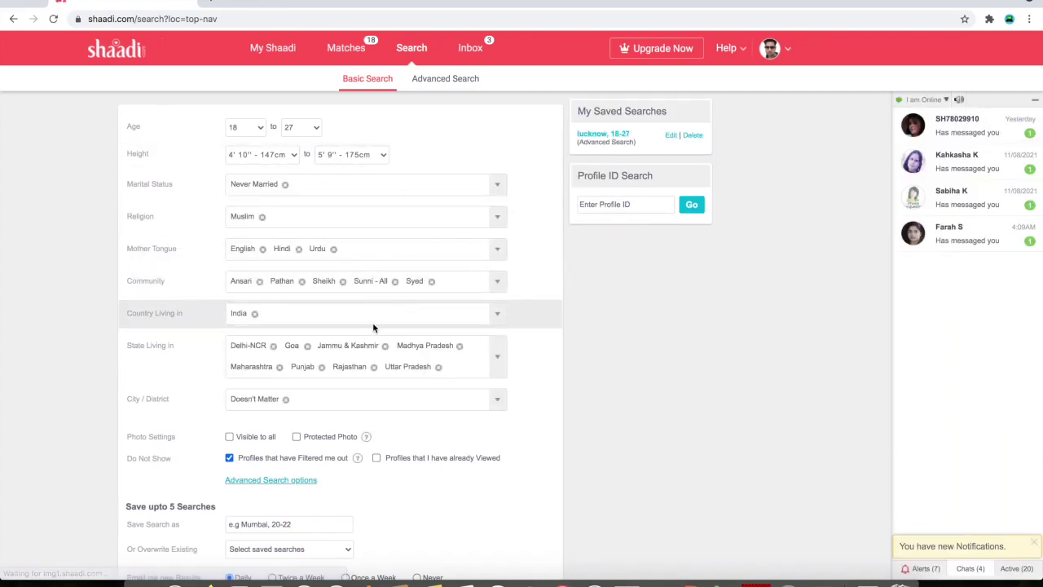
scroll(365, 346, "down", 4)
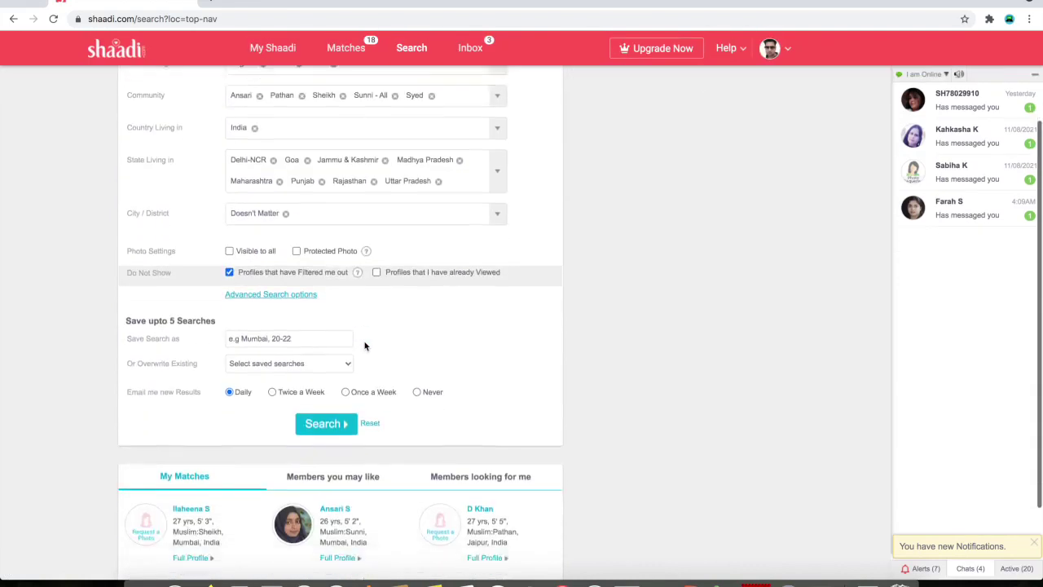
scroll(366, 347, "up", 4)
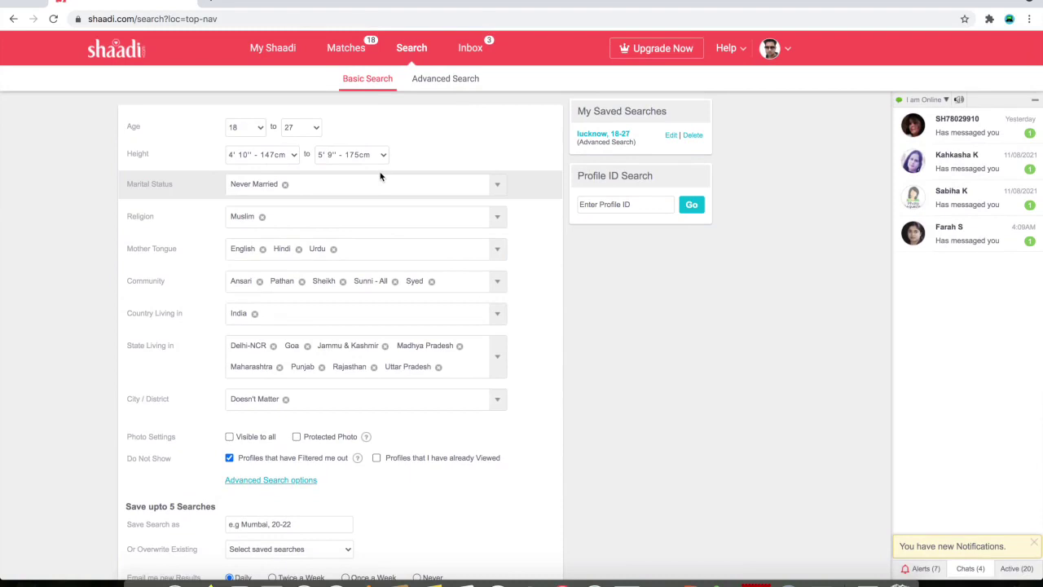
Switch to Advanced Search and review its location, education, lifestyle, keyword and save-search options
left_click(450, 84)
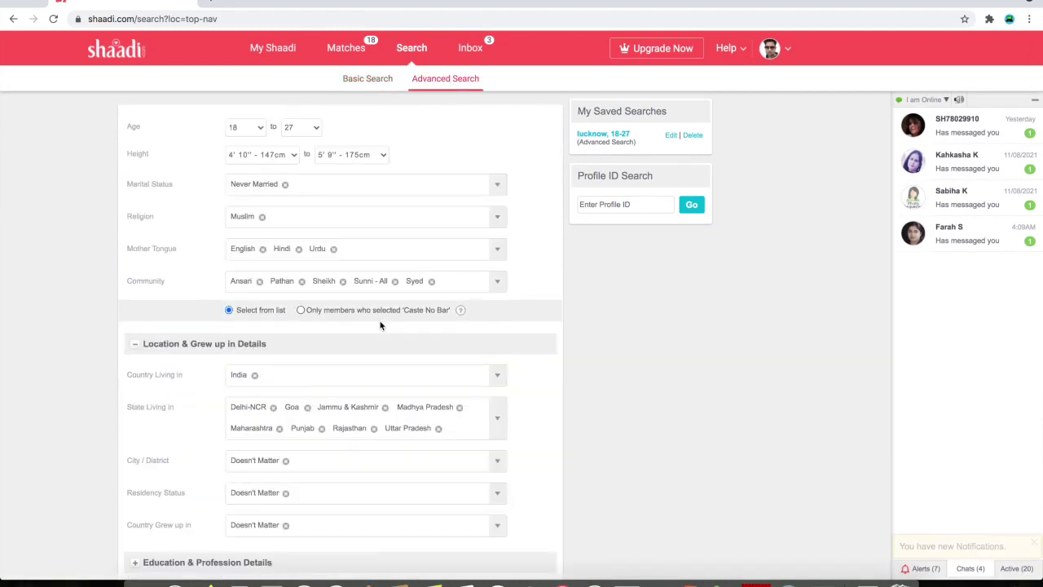
scroll(333, 435, "down", 5)
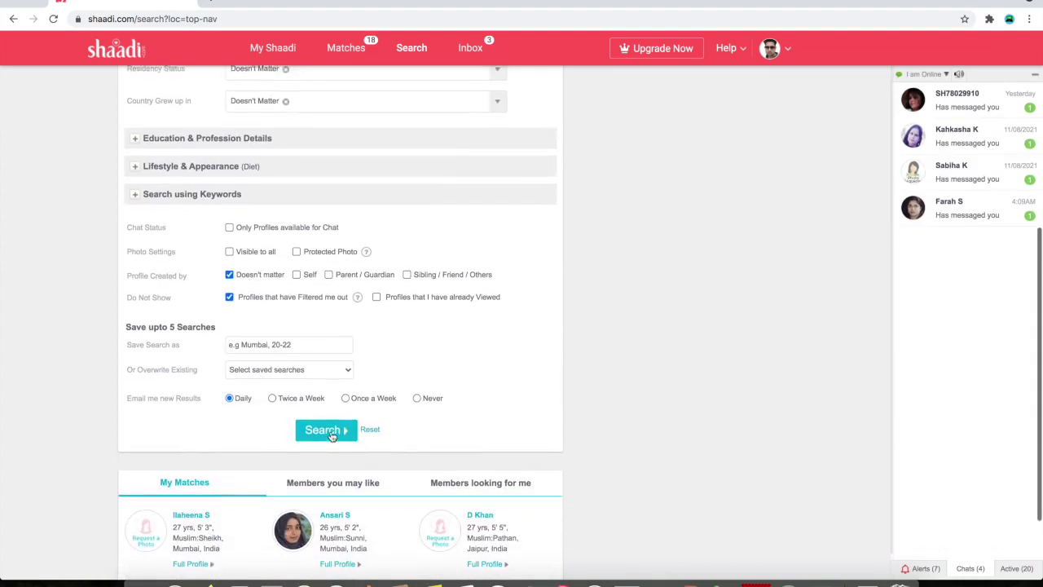
scroll(321, 154, "up", 3)
scroll(321, 159, "down", 4)
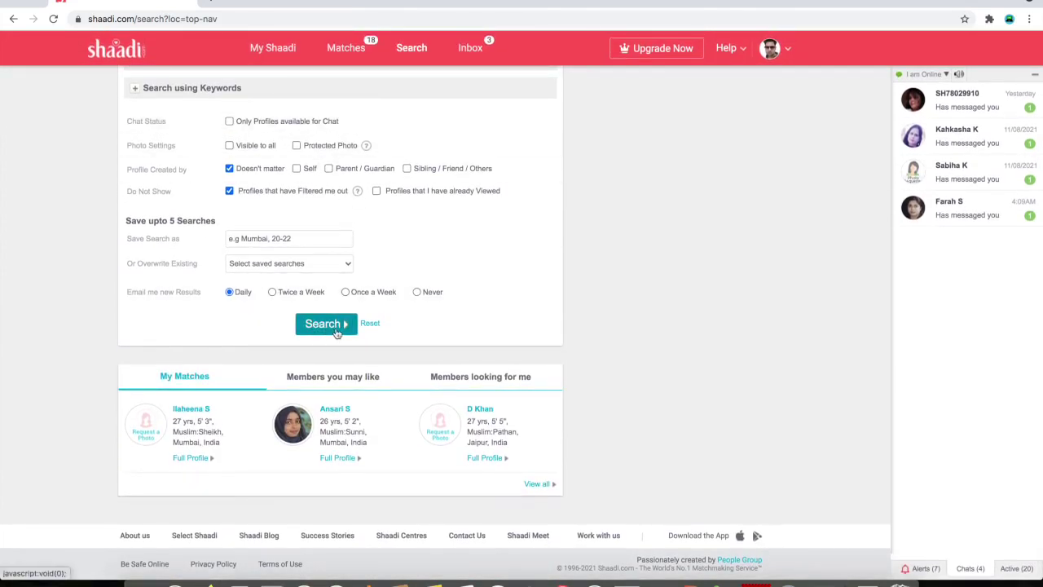
scroll(456, 204, "up", 10)
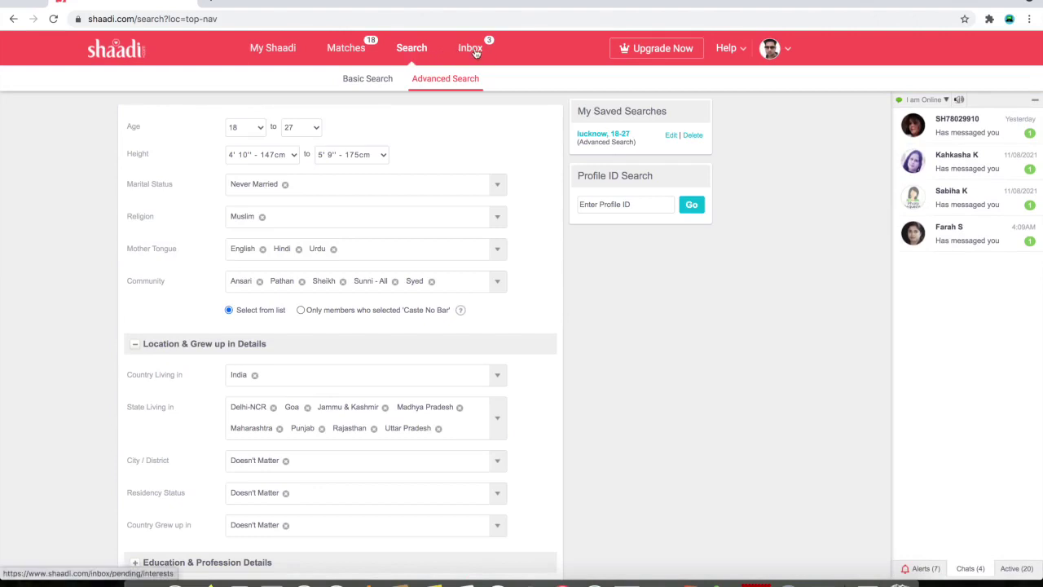
Open the Inbox and view its Invitations, Accepted, Requests, Sent and Deleted sections
left_click(471, 48)
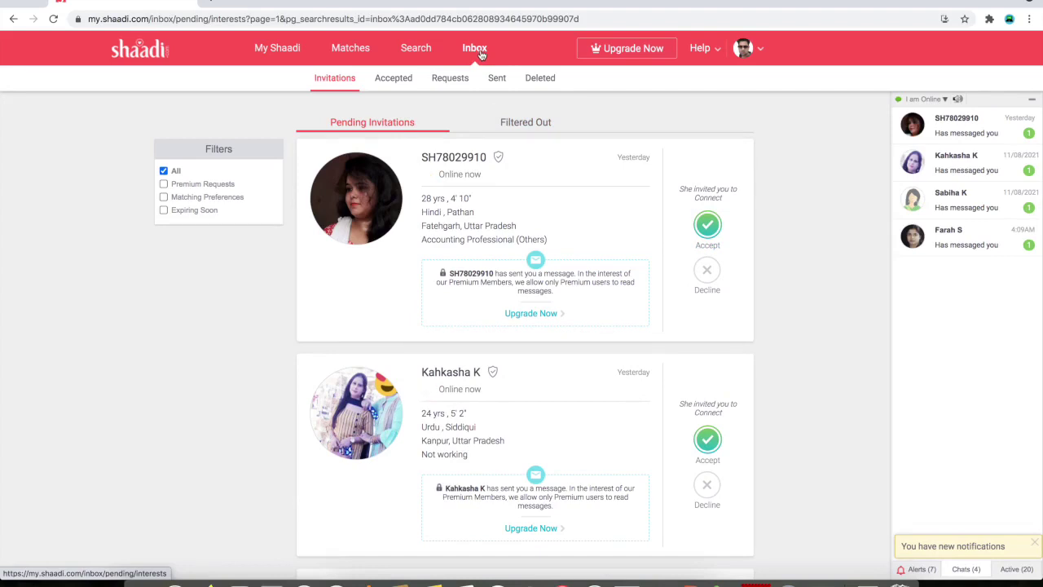
left_click(393, 79)
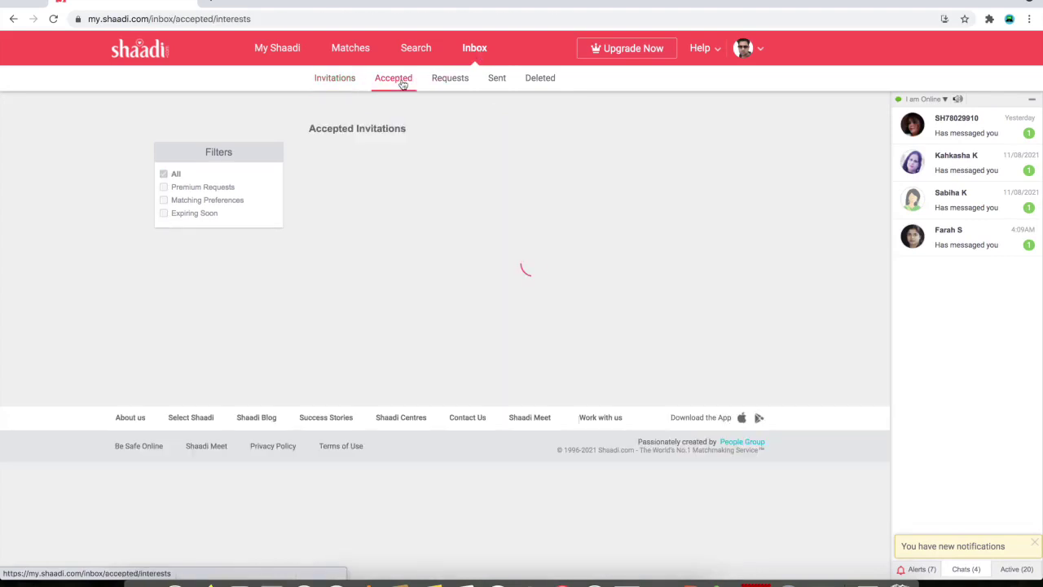
left_click(430, 81)
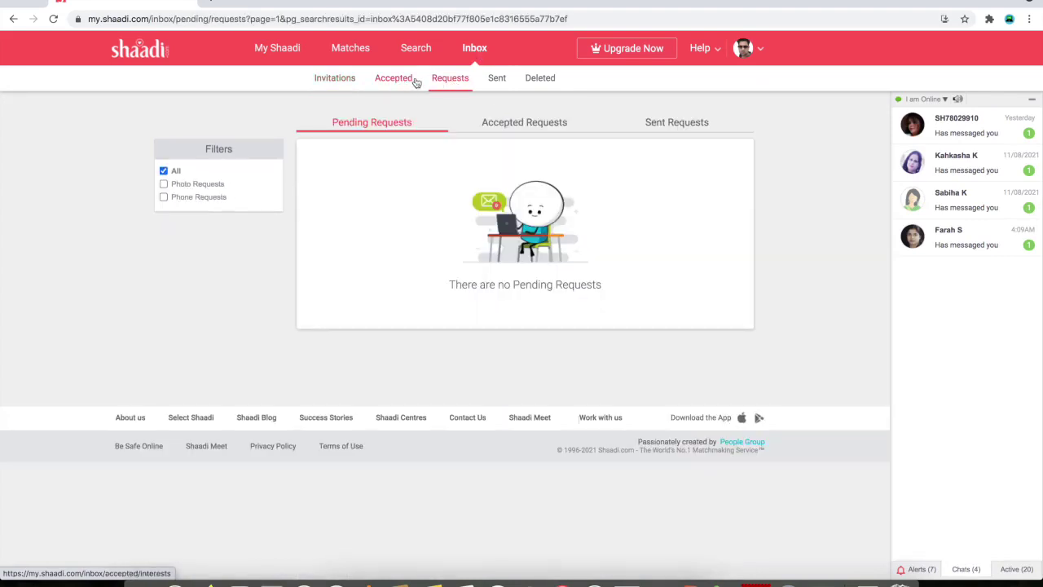
left_click(497, 81)
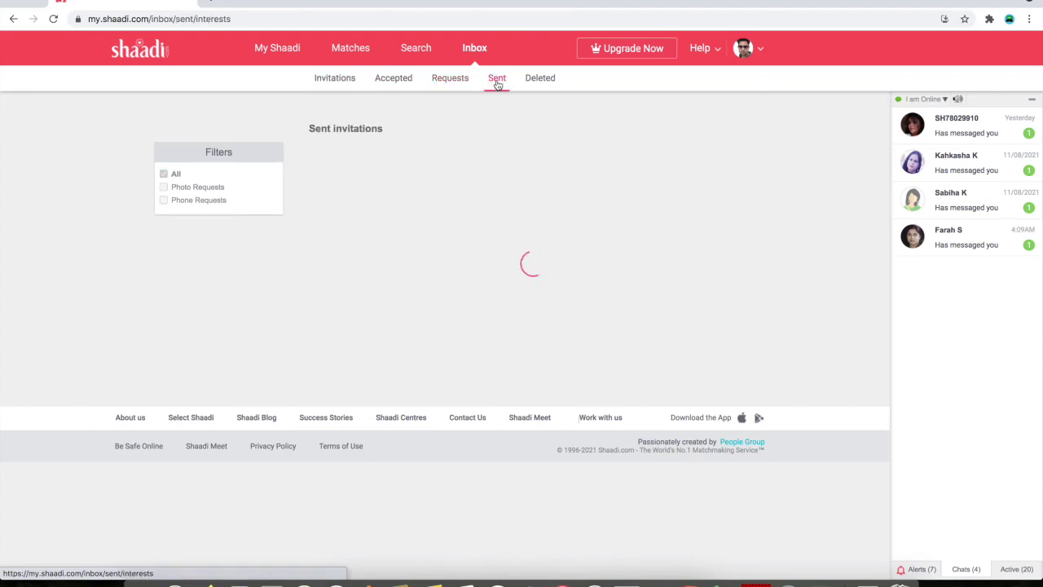
left_click(540, 79)
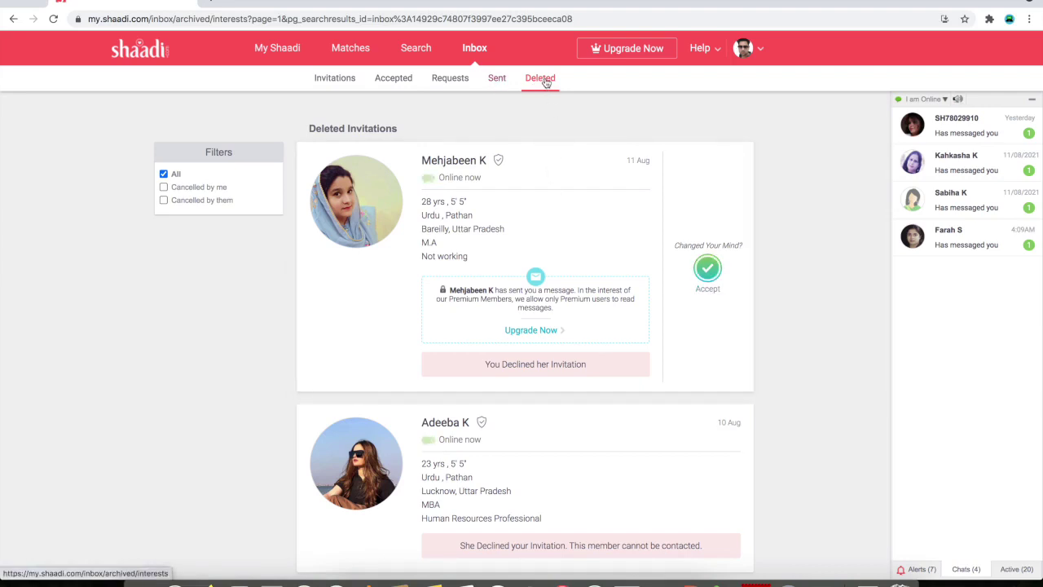
Show the account options, view My Profile from there, and return to the dashboard
left_click(745, 50)
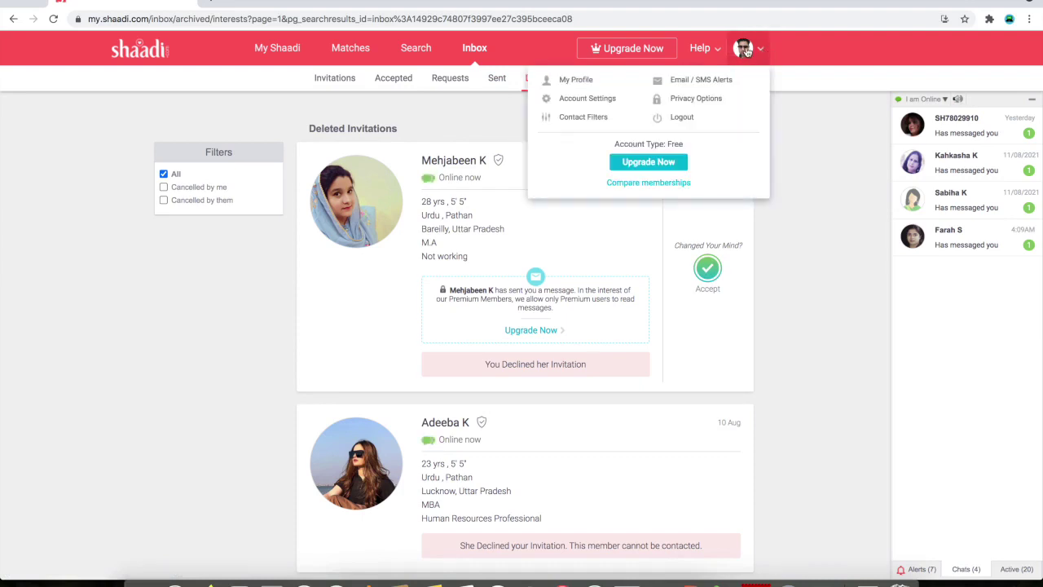
left_click(580, 80)
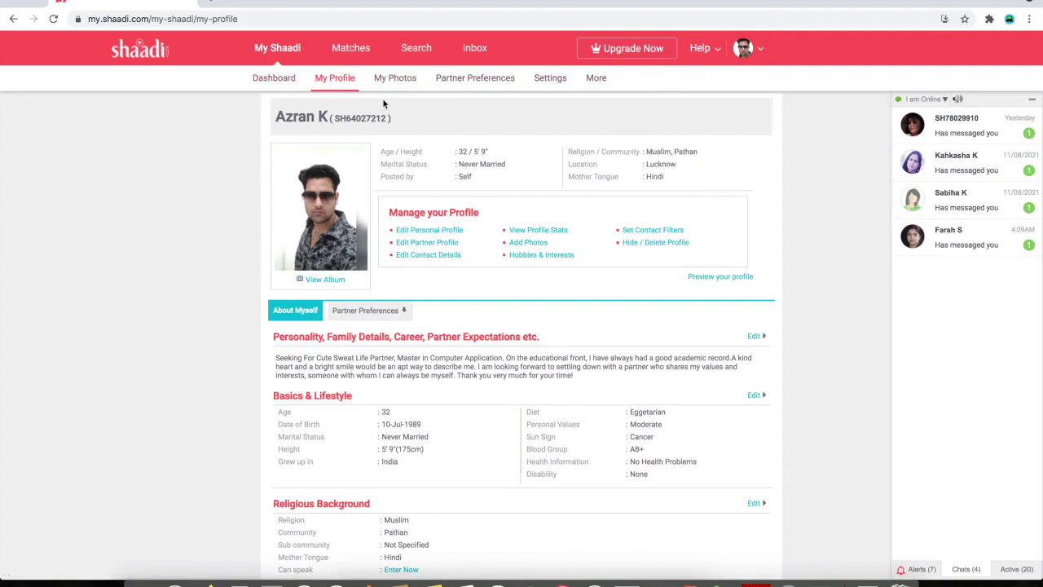
left_click(273, 79)
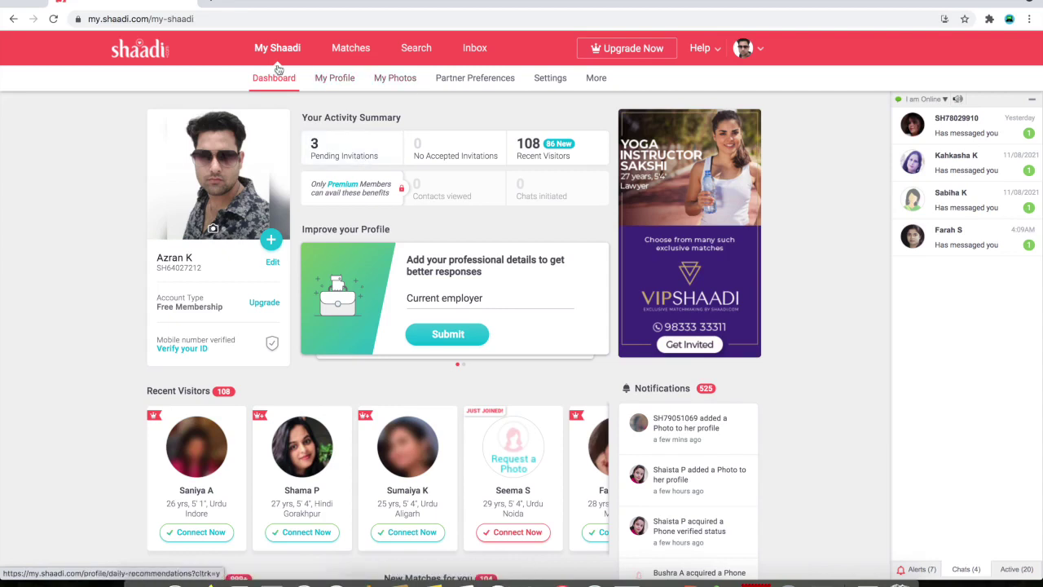
Review the My Matches list under Matches and preview the profile card of the last member in the chat list
left_click(350, 50)
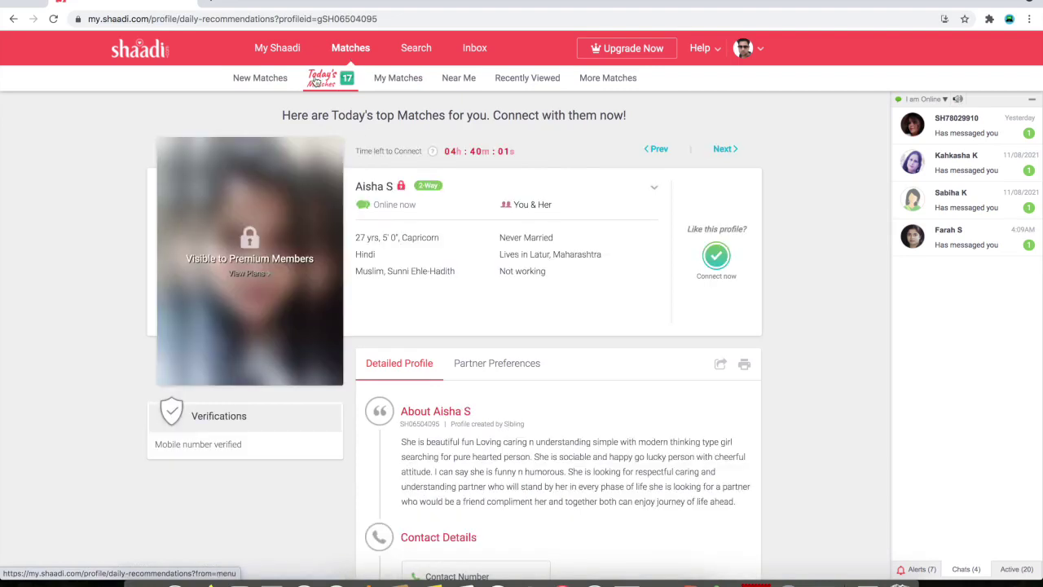
left_click(400, 83)
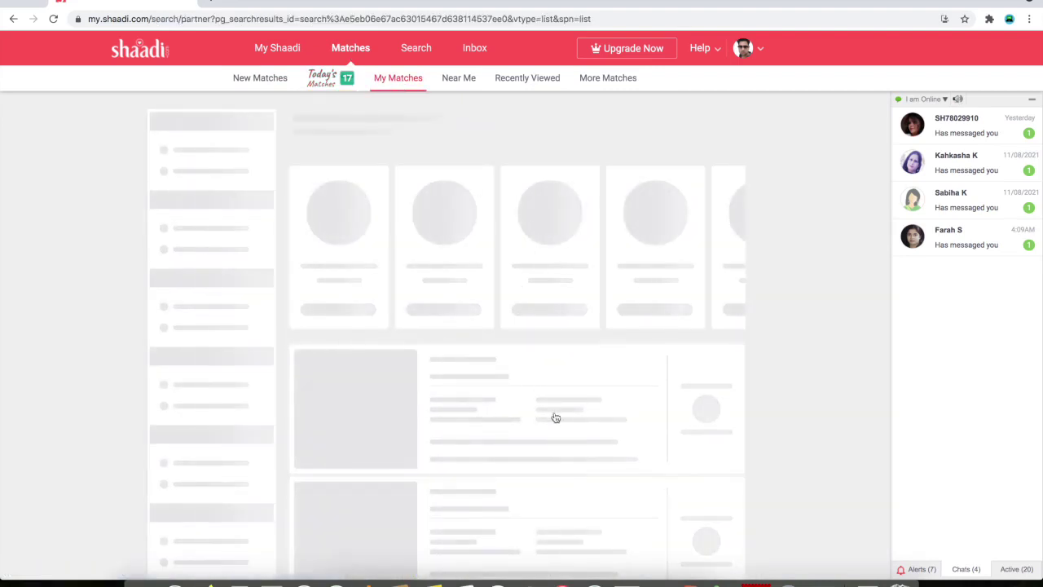
scroll(521, 375, "down", 5)
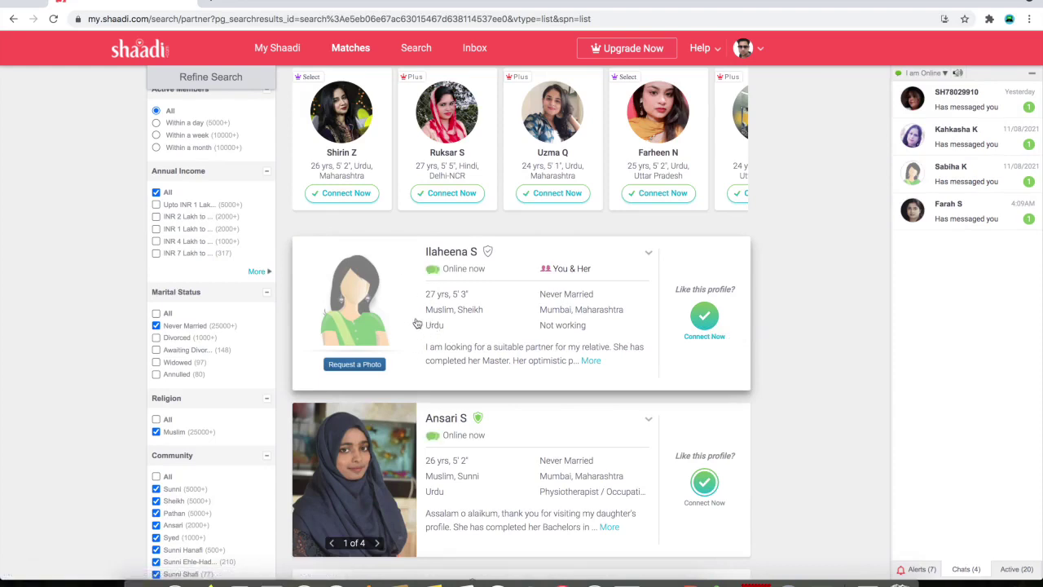
scroll(417, 324, "up", 5)
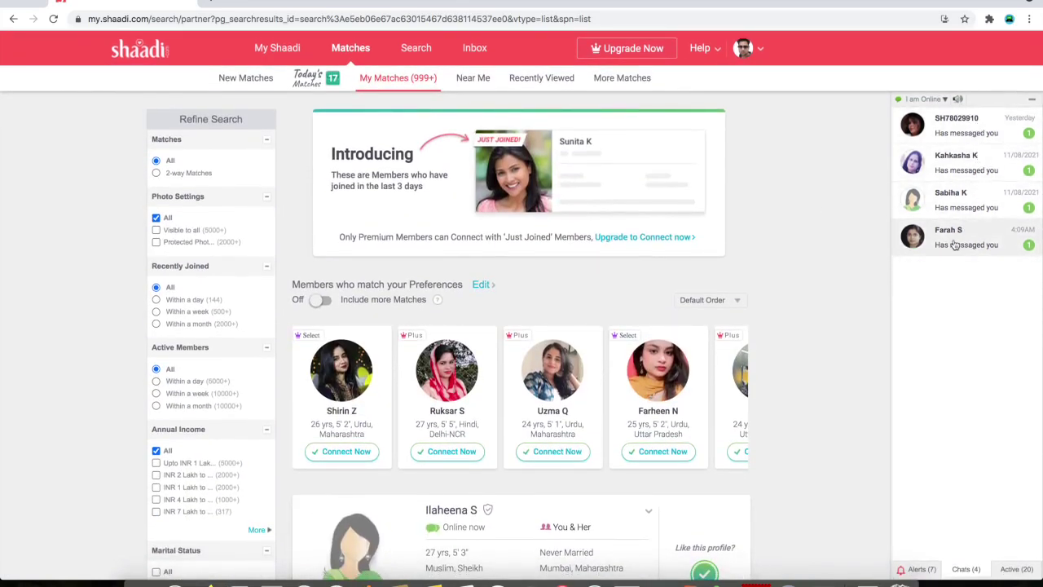
mouse_move(955, 244)
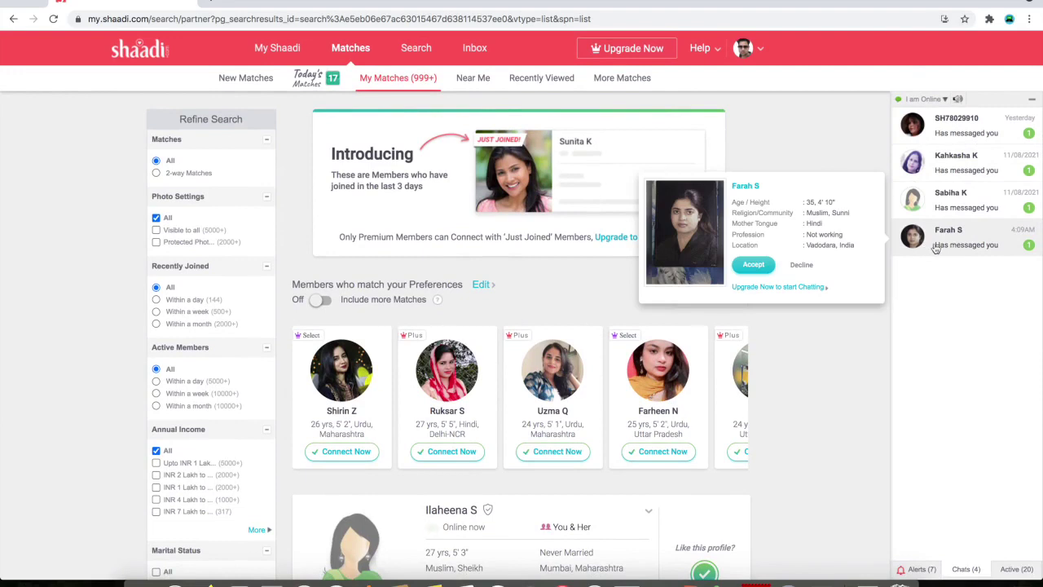